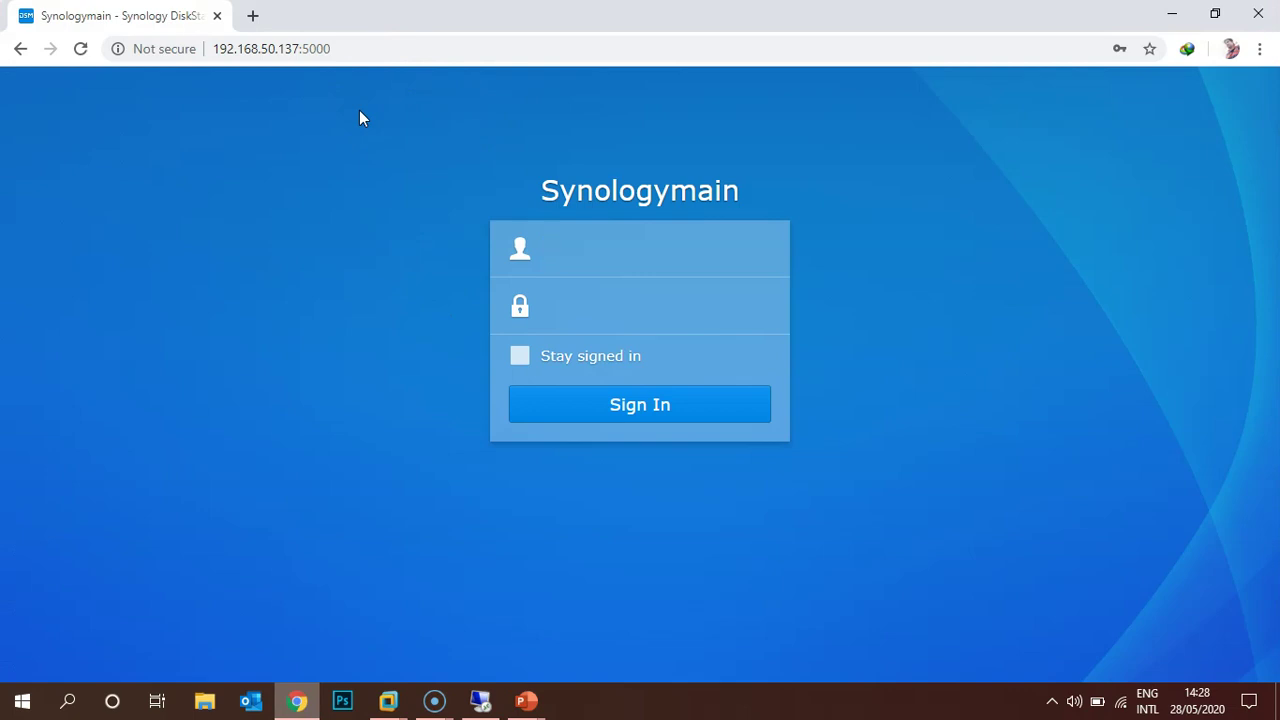
Sign in to DSM with the saved Administrator login and launch Control Panel.
click(562, 252)
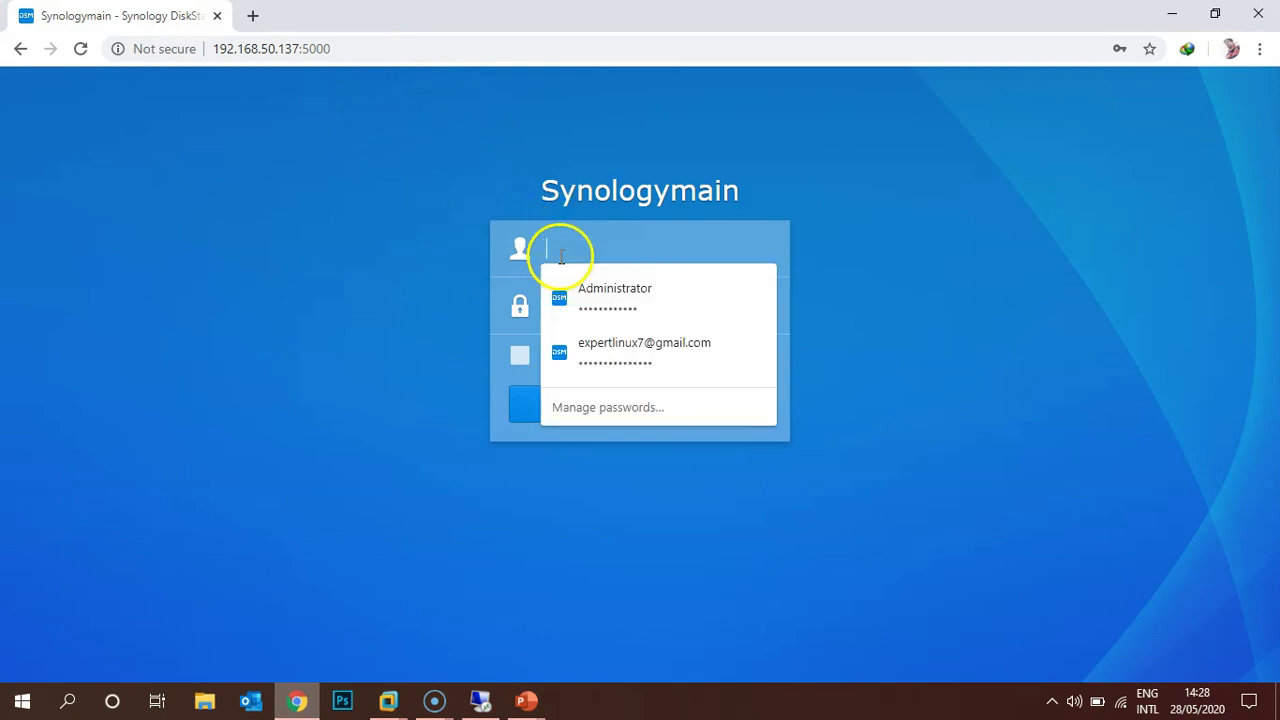
click(583, 290)
click(612, 407)
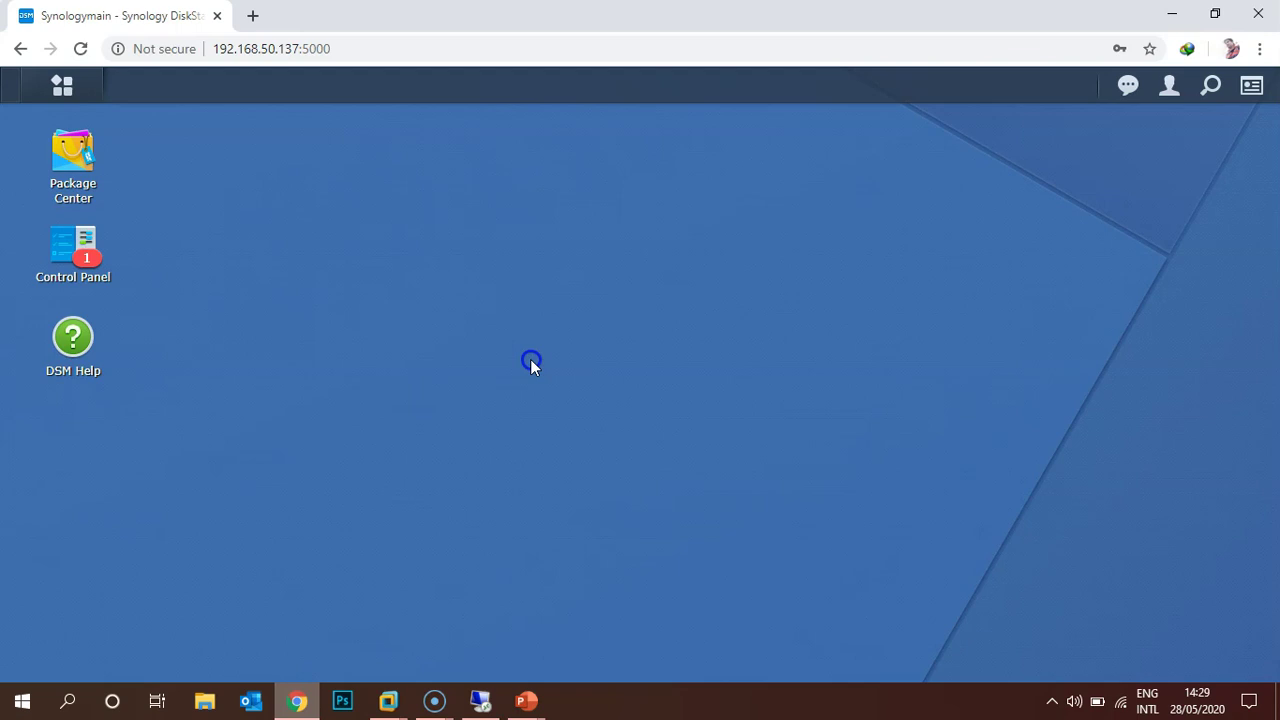
click(60, 87)
click(85, 178)
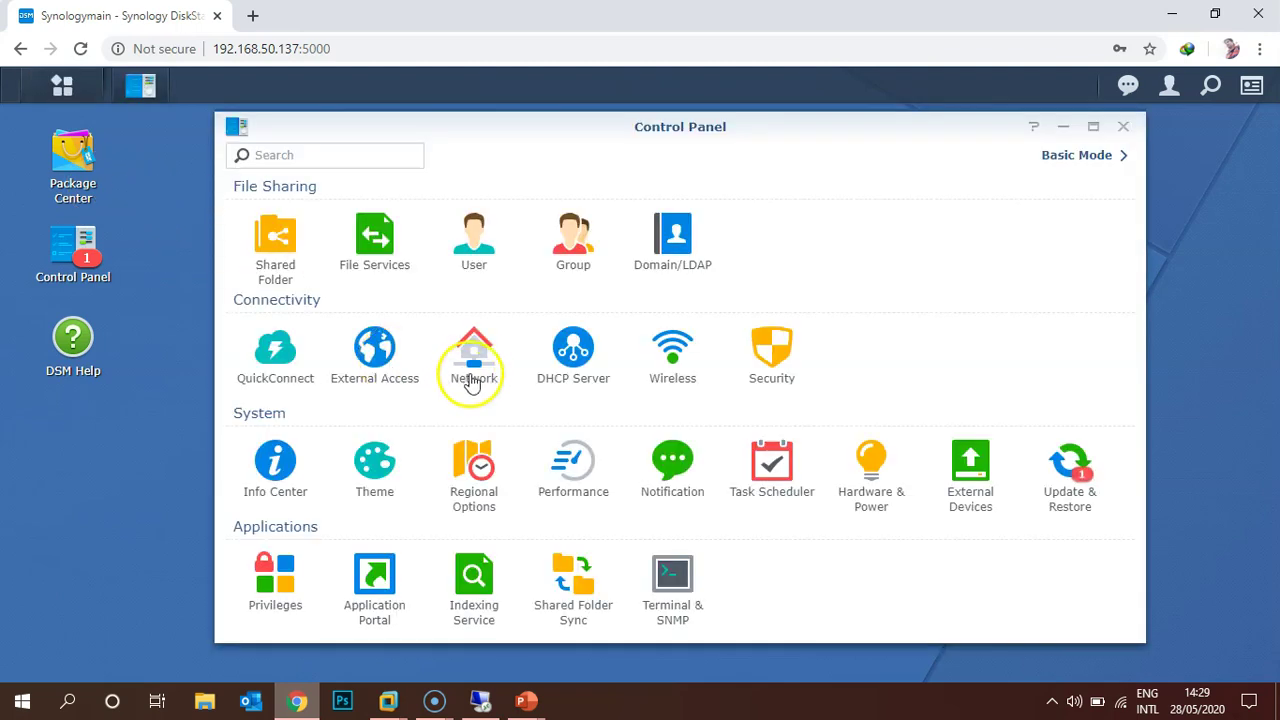
Check LAN 1's IP address under Network > Network Interface.
click(476, 362)
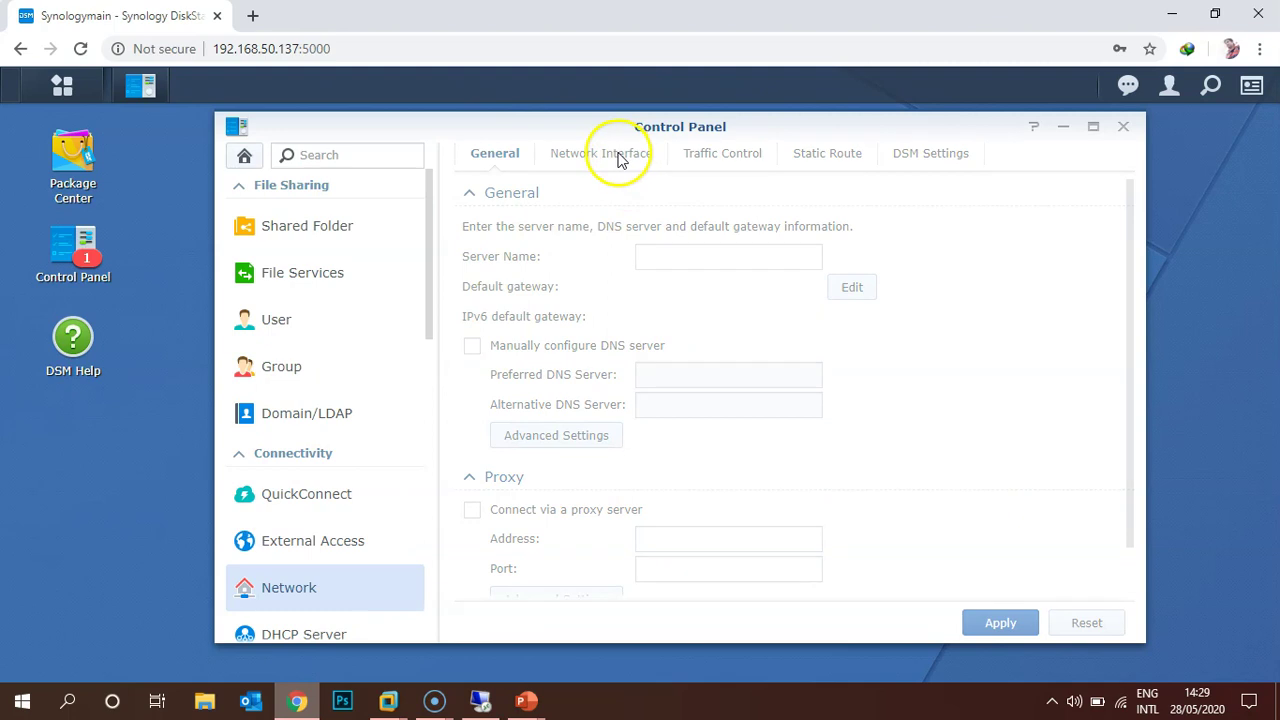
click(621, 160)
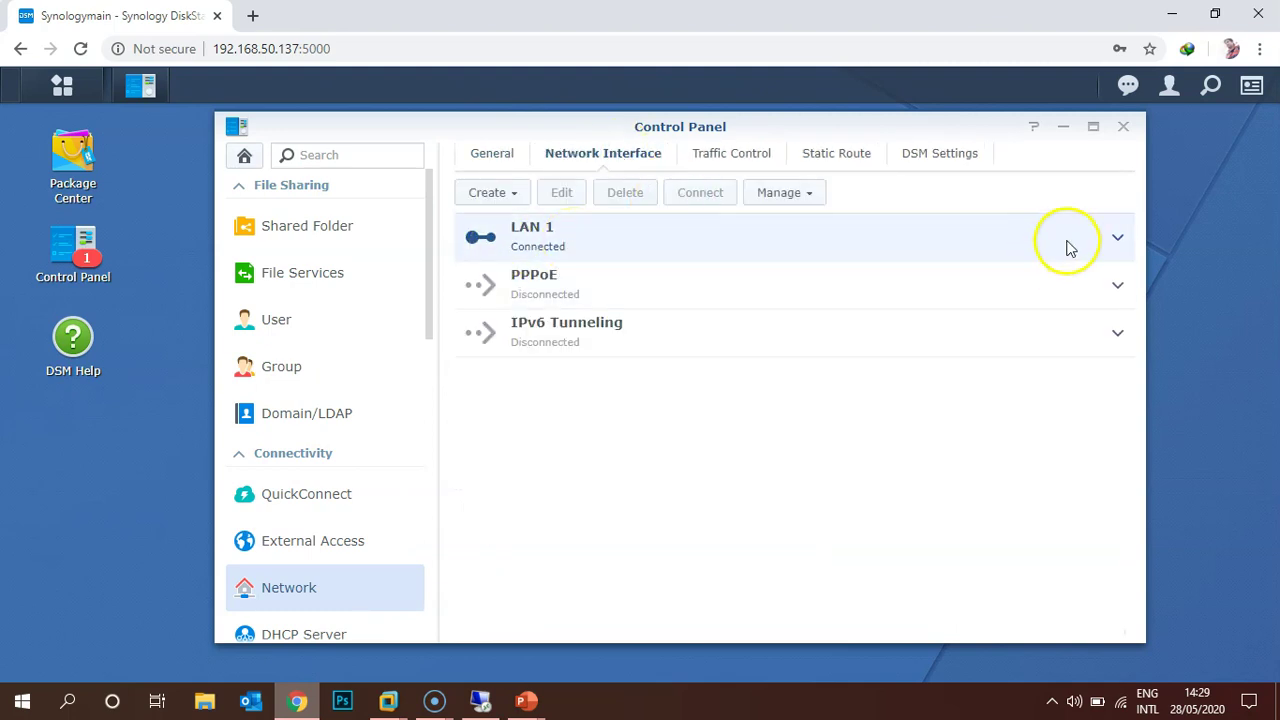
click(1116, 239)
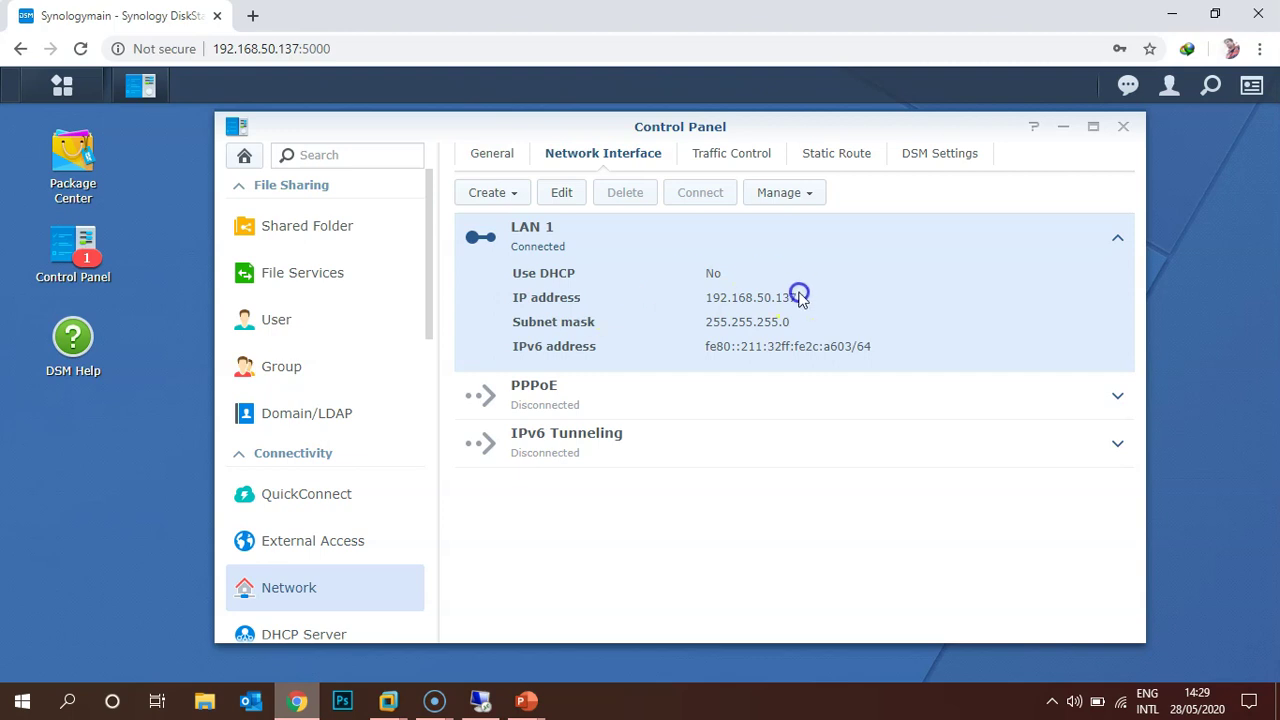
Set 192.168.50.2 as the alternative DNS server on the General page and apply.
click(480, 156)
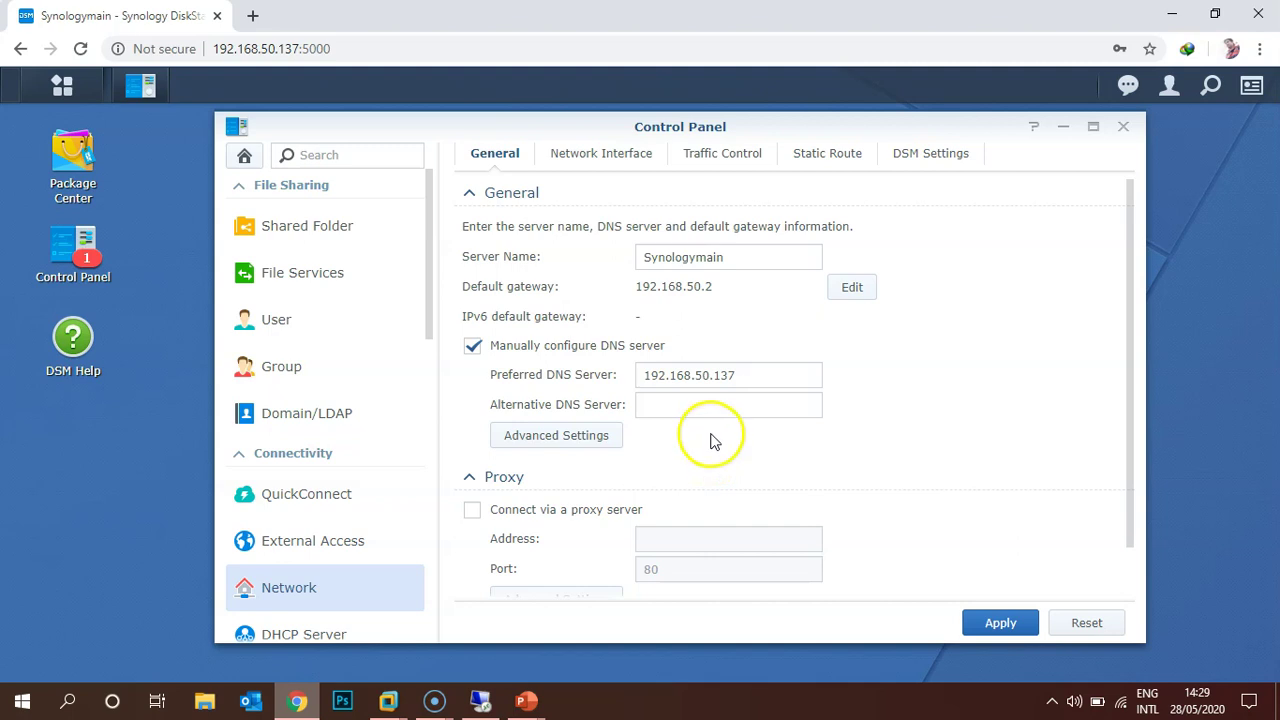
click(717, 407)
text(192.168.50.2)
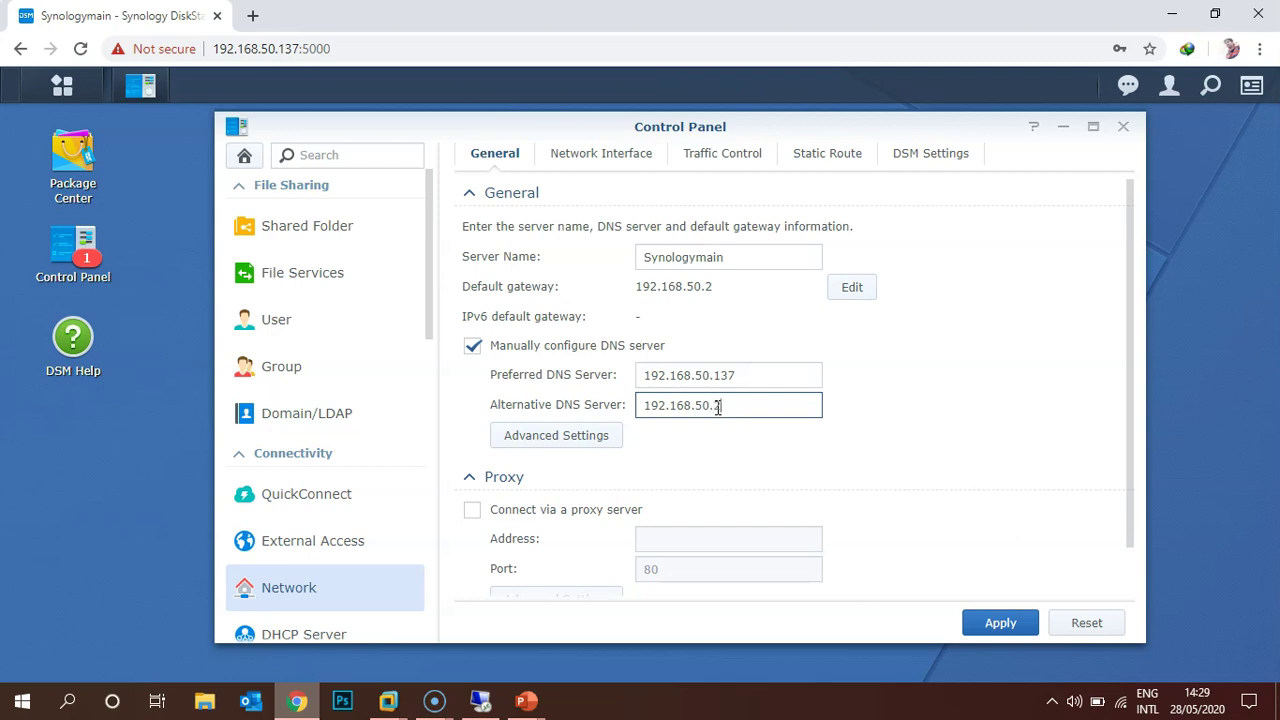
click(1000, 621)
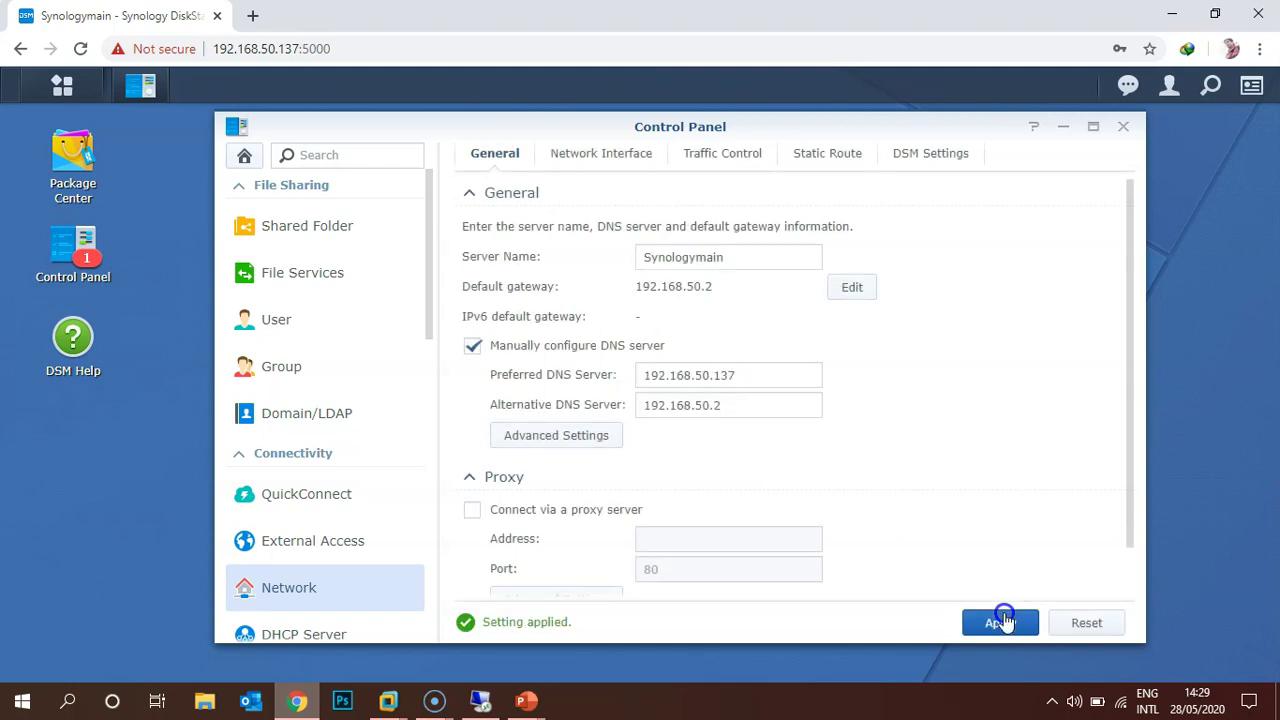
Close Control Panel, launch Package Center, and decline saving the browser password.
click(1123, 126)
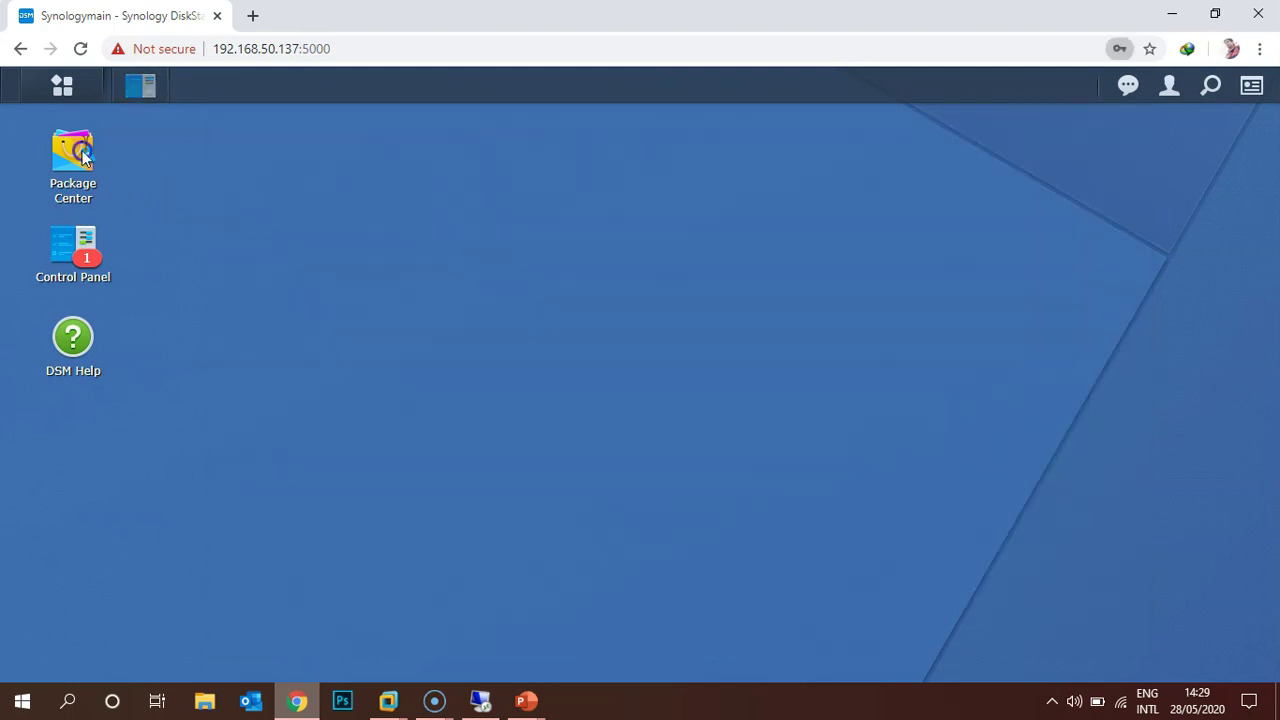
click(82, 155)
click(1120, 354)
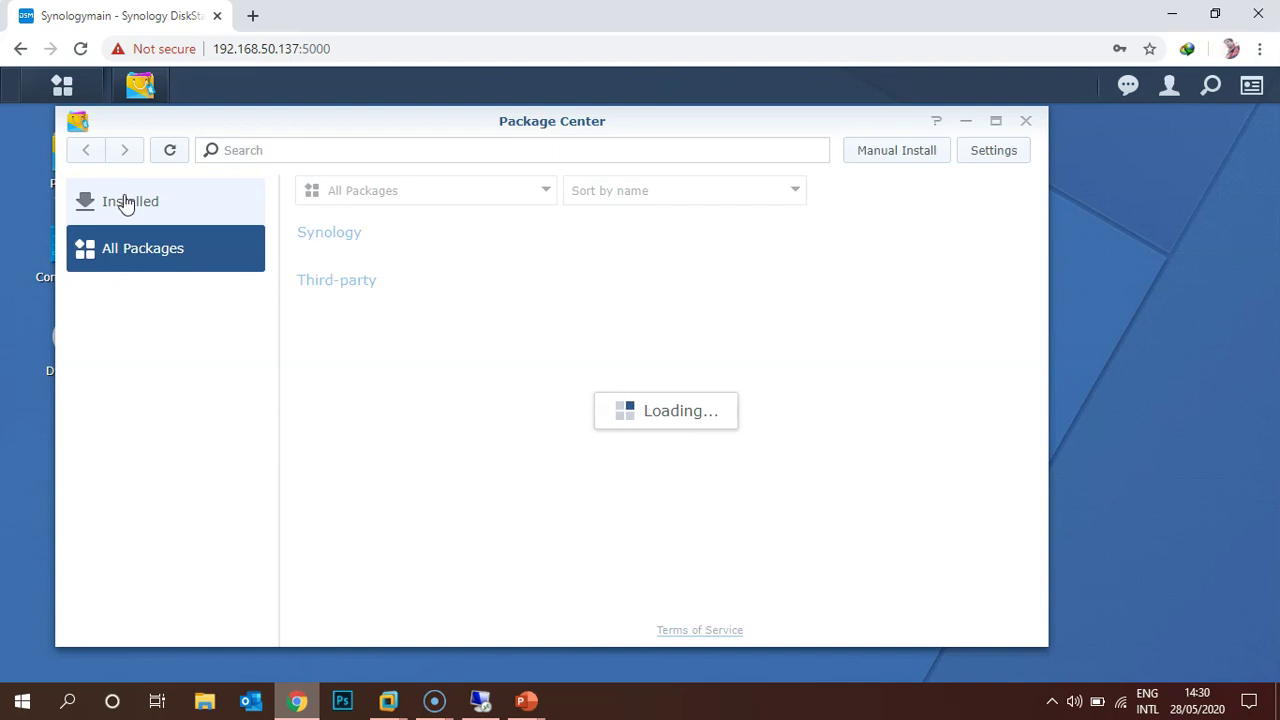
Search the package list for 'act', then clear the search text.
click(228, 150)
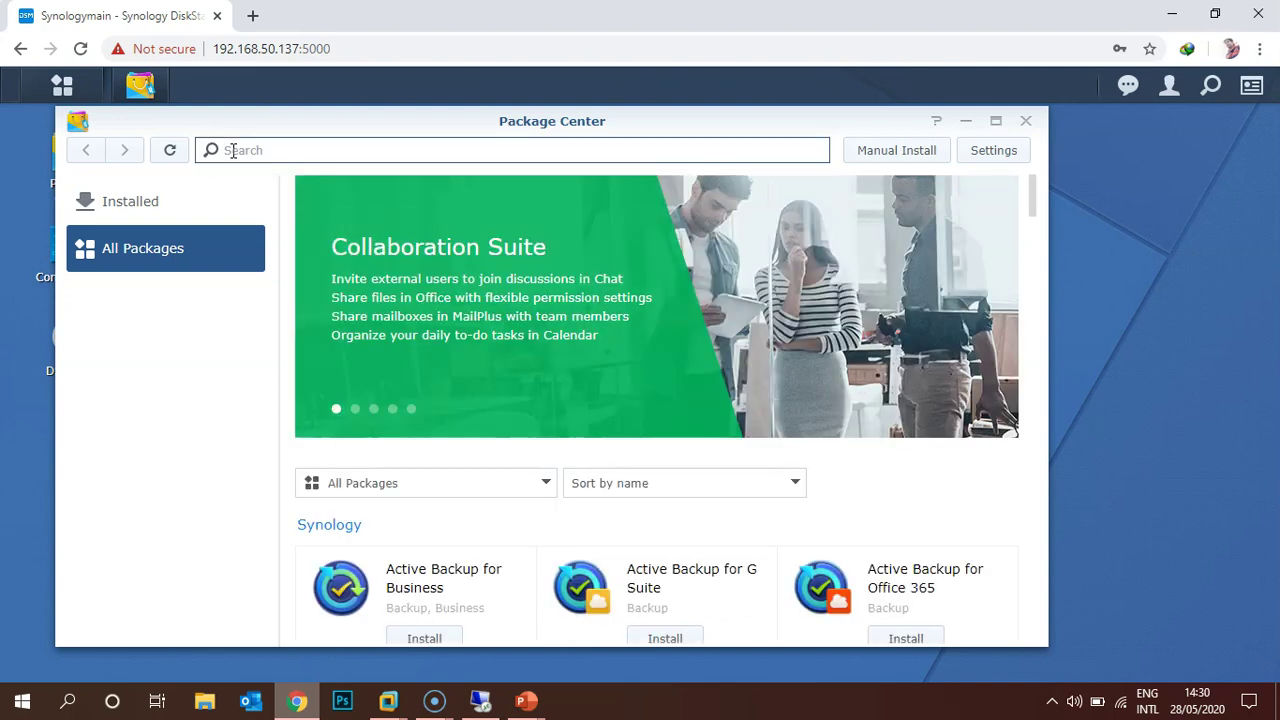
text(act)
key(BackSpace)
key(BackSpace)
key(BackSpace)
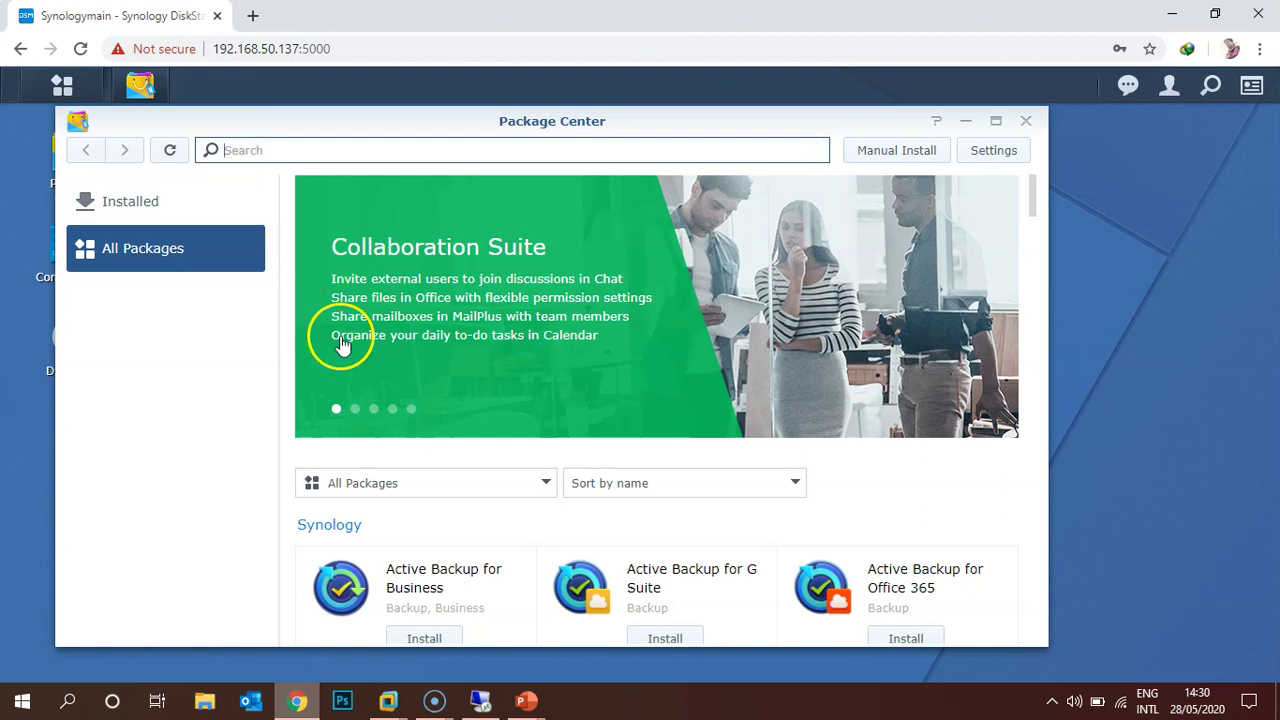
Filter packages to Business, maximize the window, and start installing Active Directory Server.
click(386, 498)
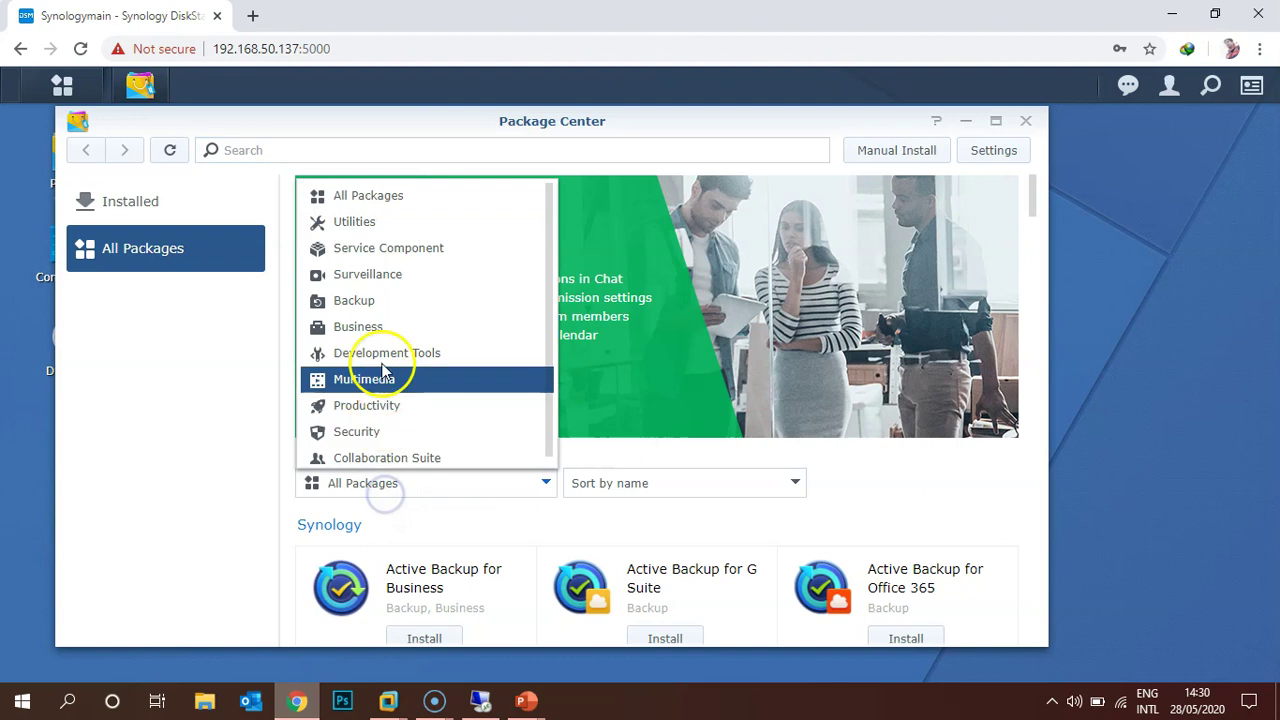
click(372, 327)
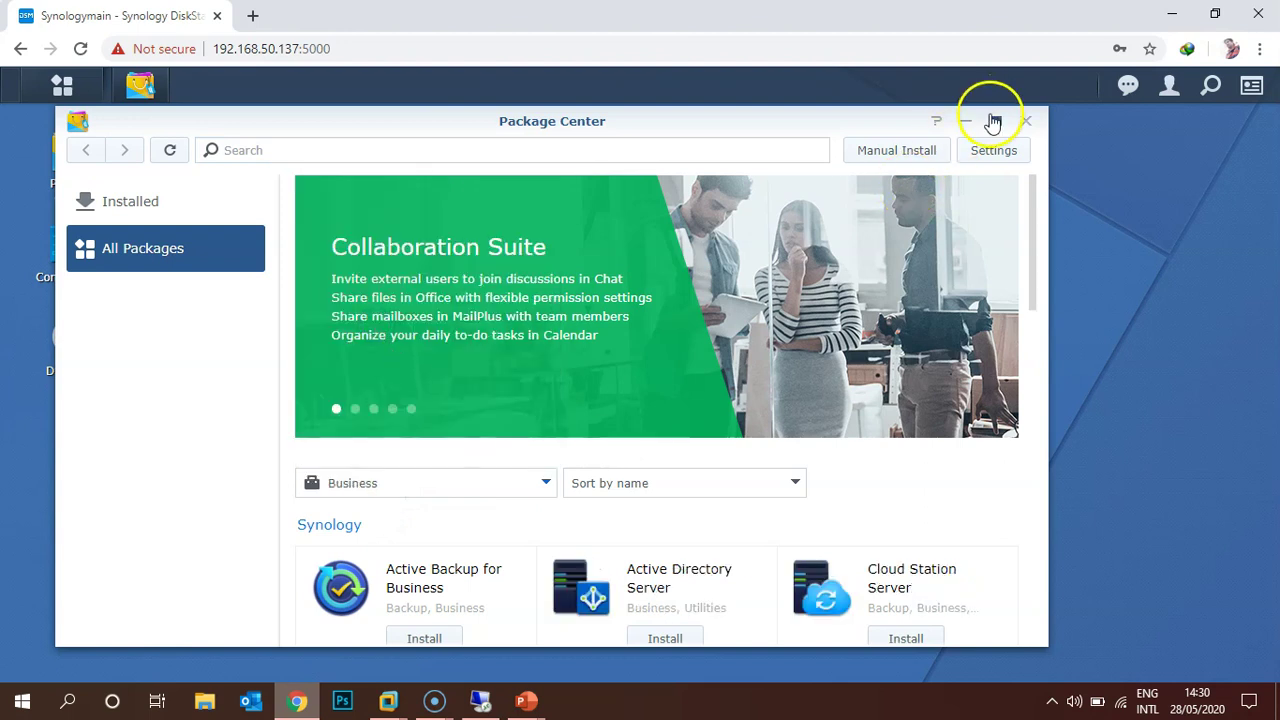
click(995, 120)
scroll(860, 400, down, 3)
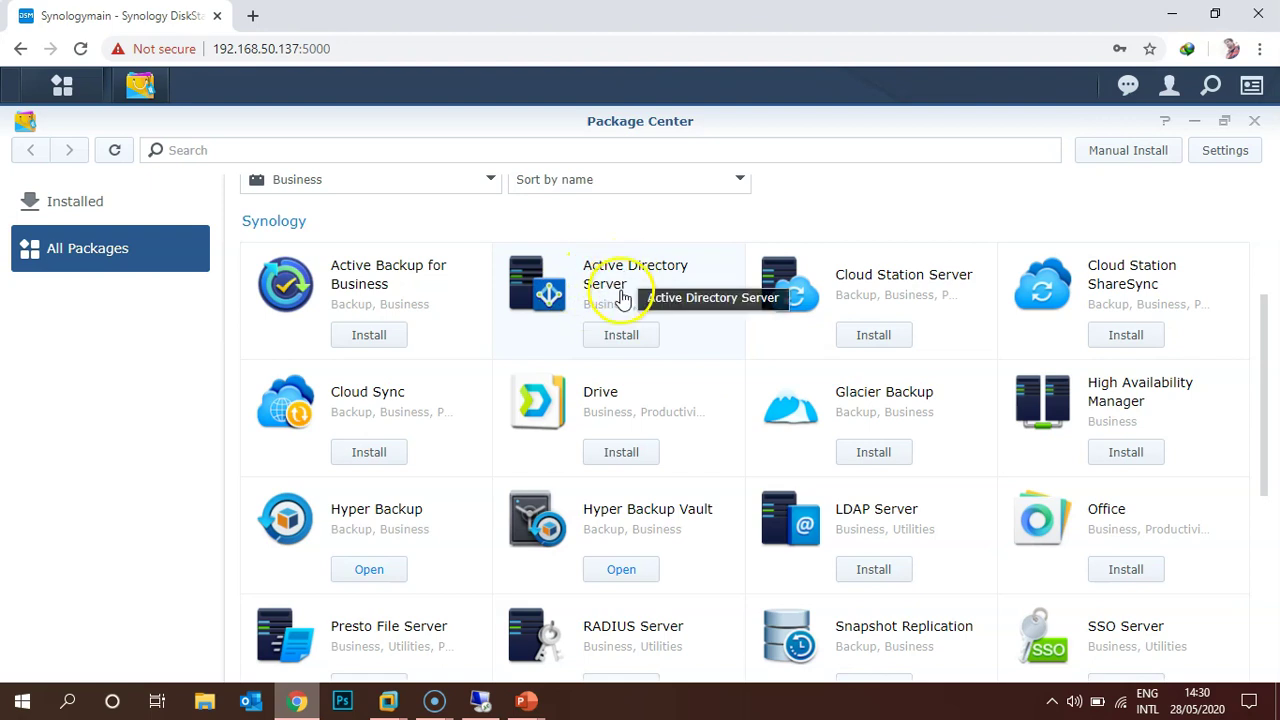
click(621, 335)
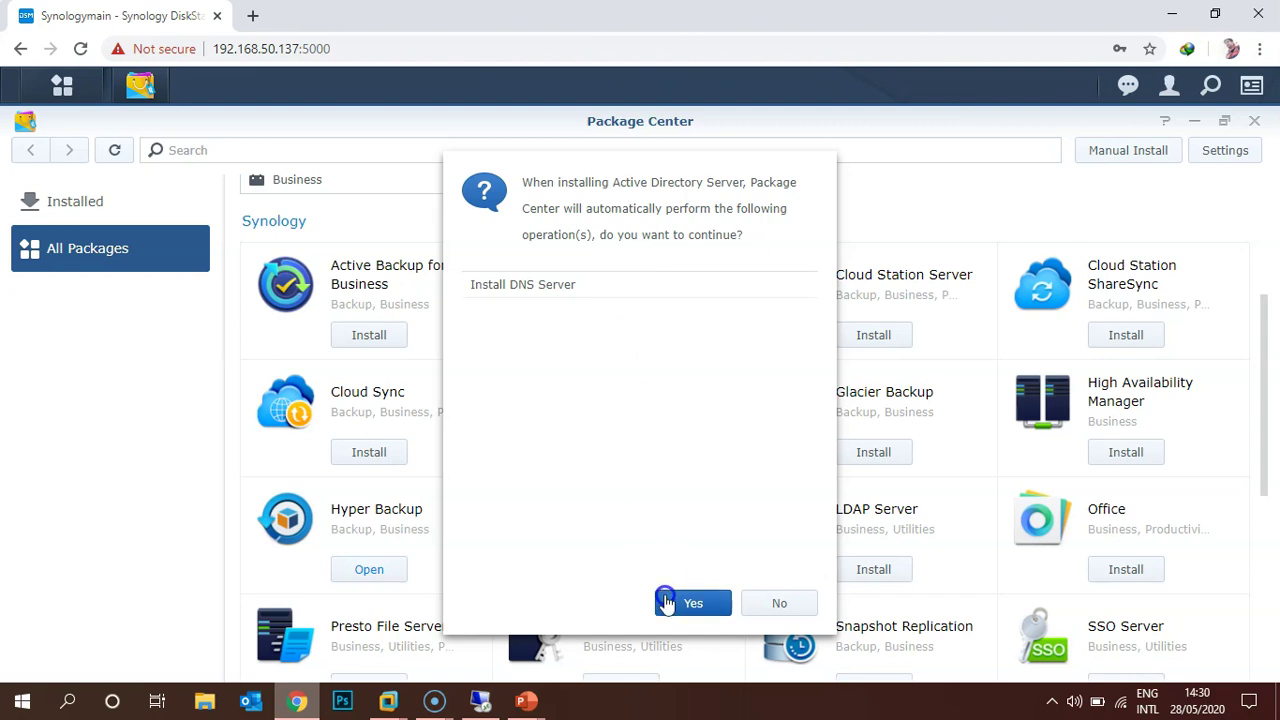
Agree to the DNS Server dependency and install it on Volume 1.
click(692, 602)
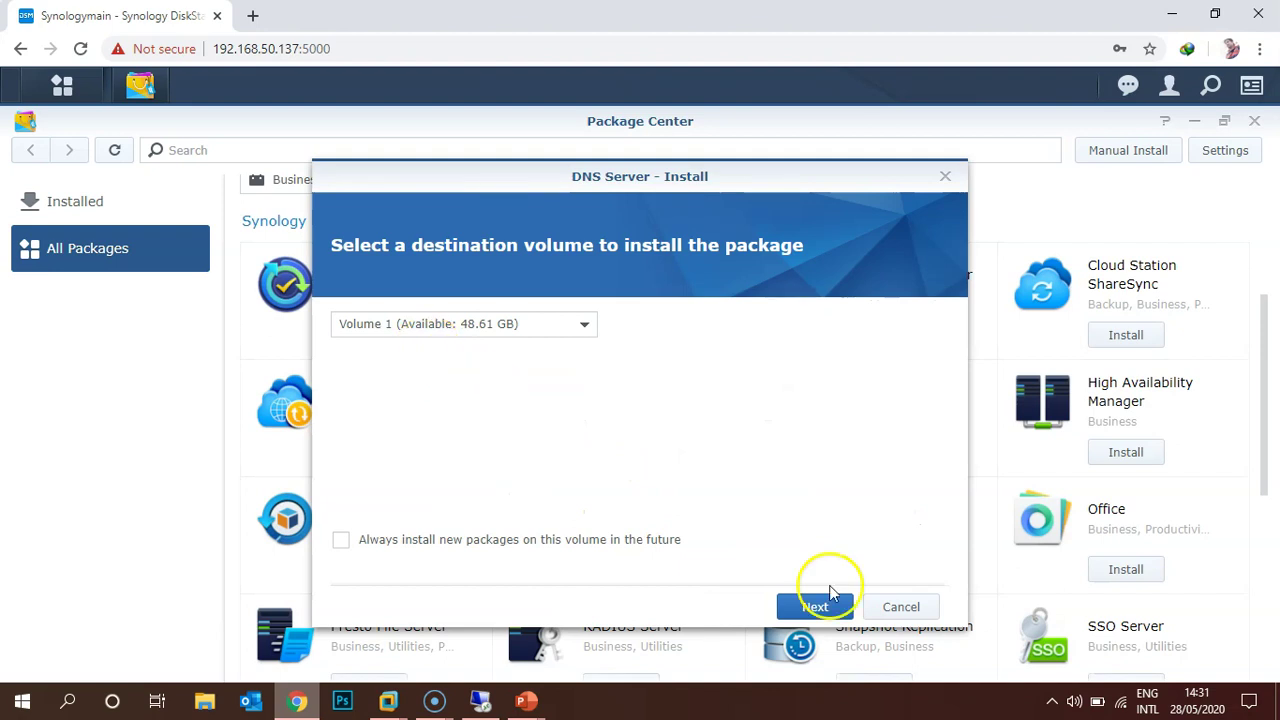
click(815, 607)
click(815, 607)
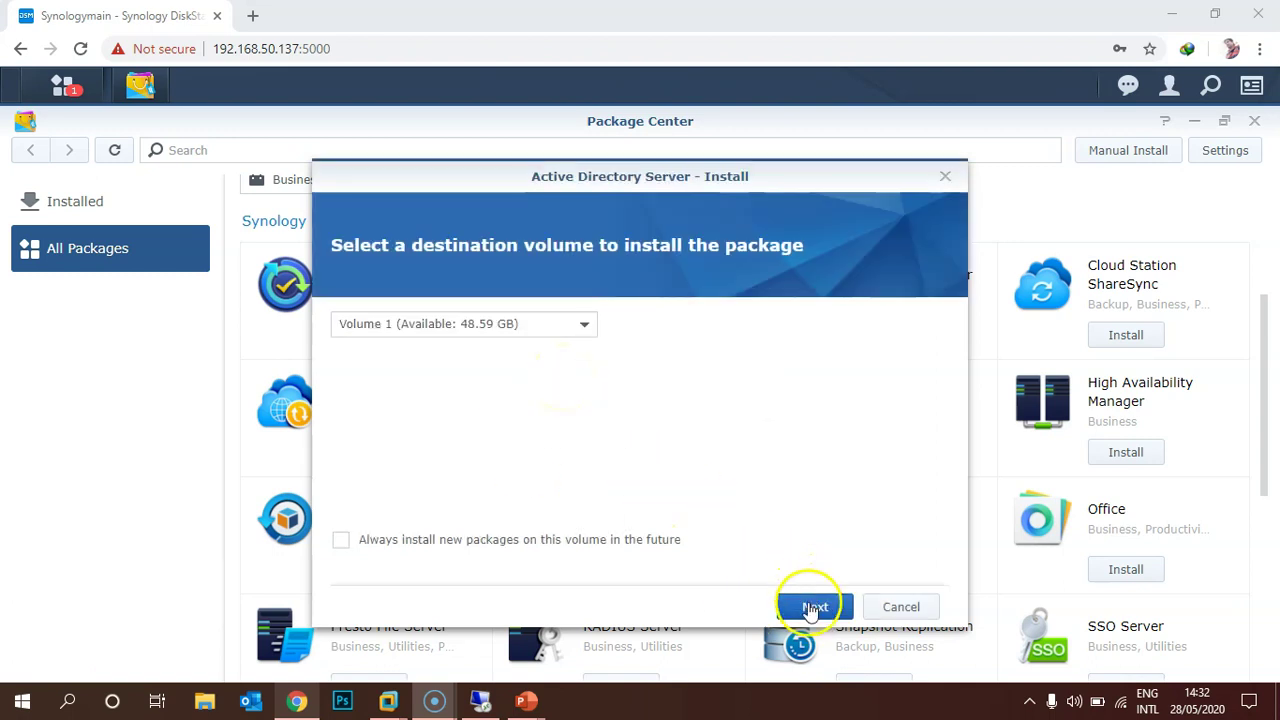
Install Active Directory Server on Volume 1 and close Package Center.
click(814, 606)
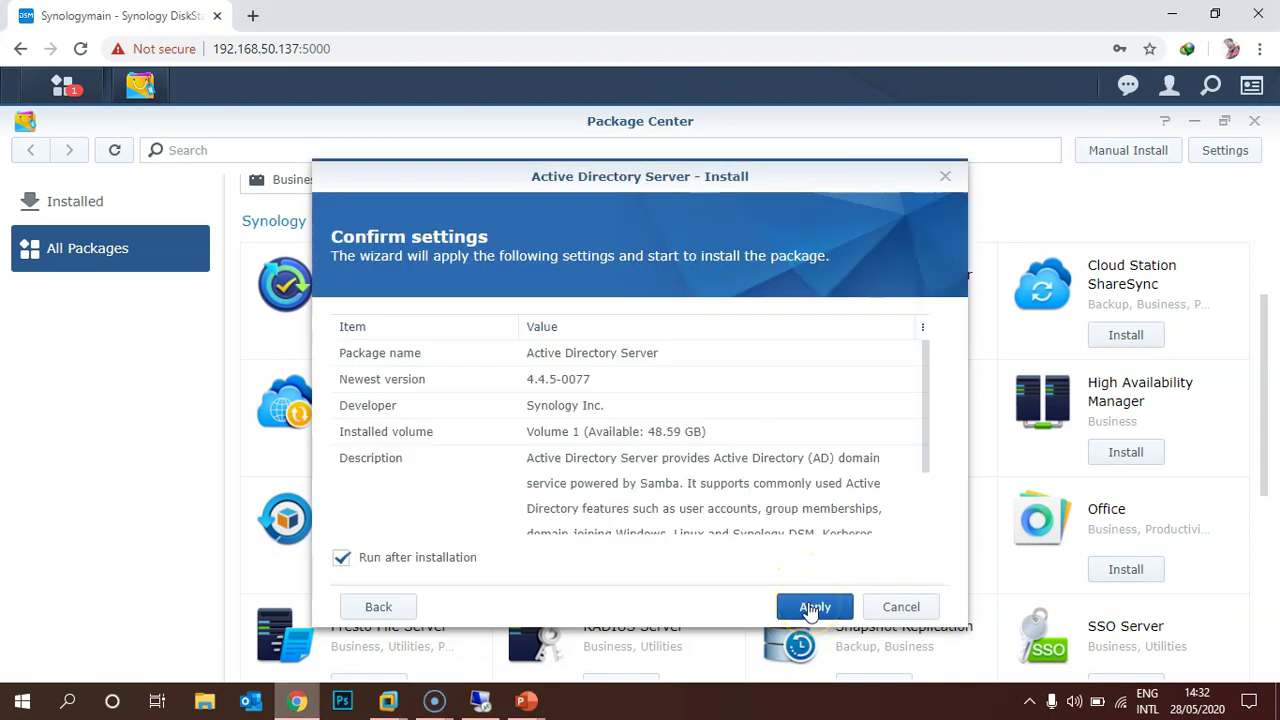
click(812, 608)
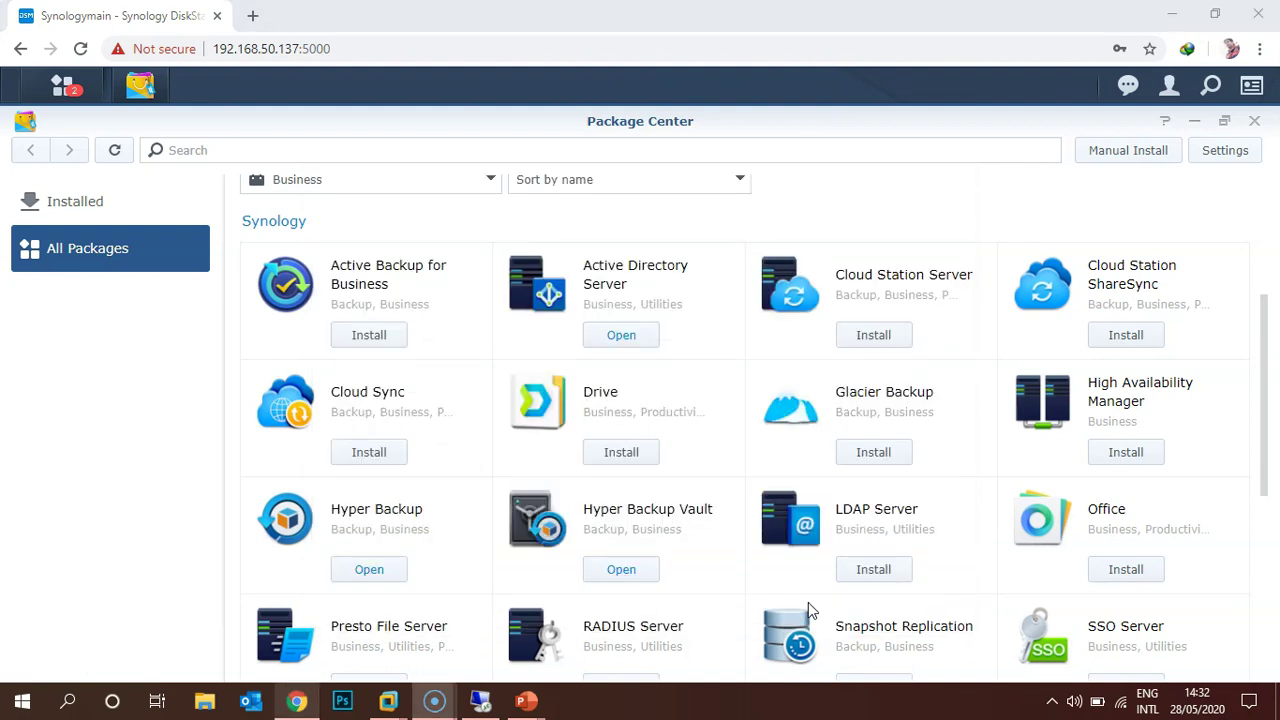
click(1254, 122)
click(62, 88)
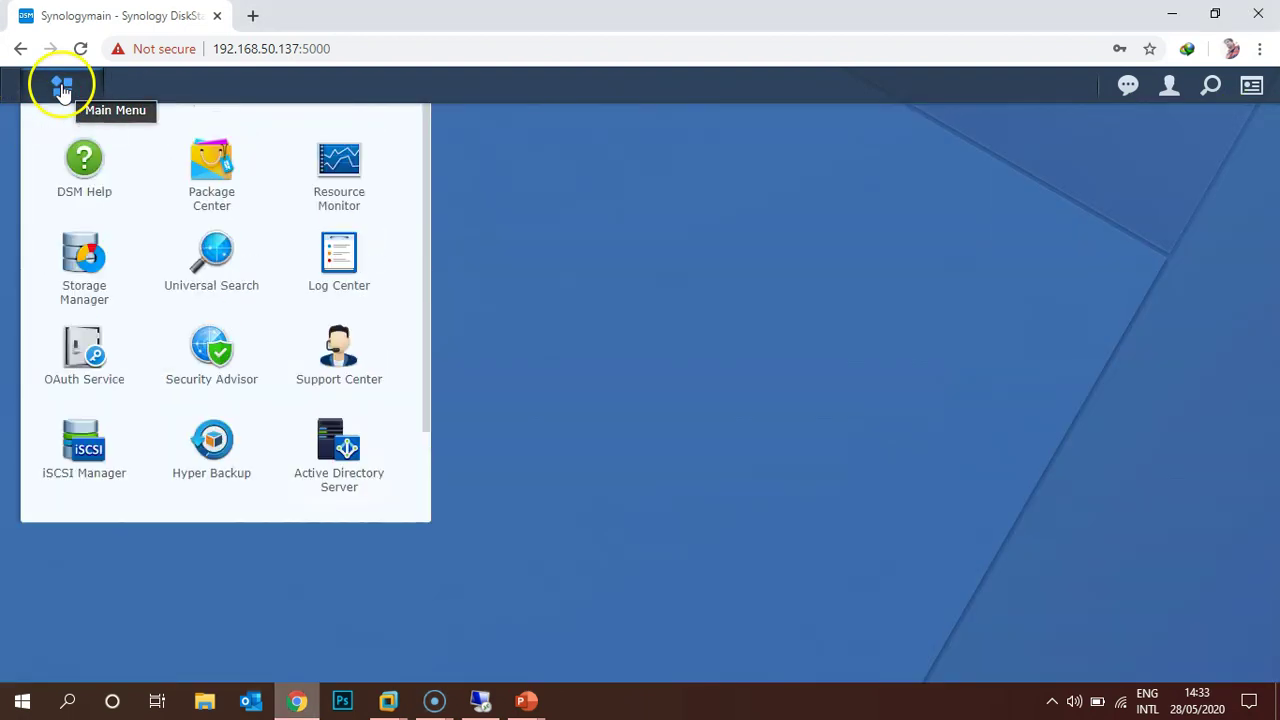
Launch Active Directory Server from Main Menu and advance its wizard to Server Setup.
scroll(200, 360, down, 2)
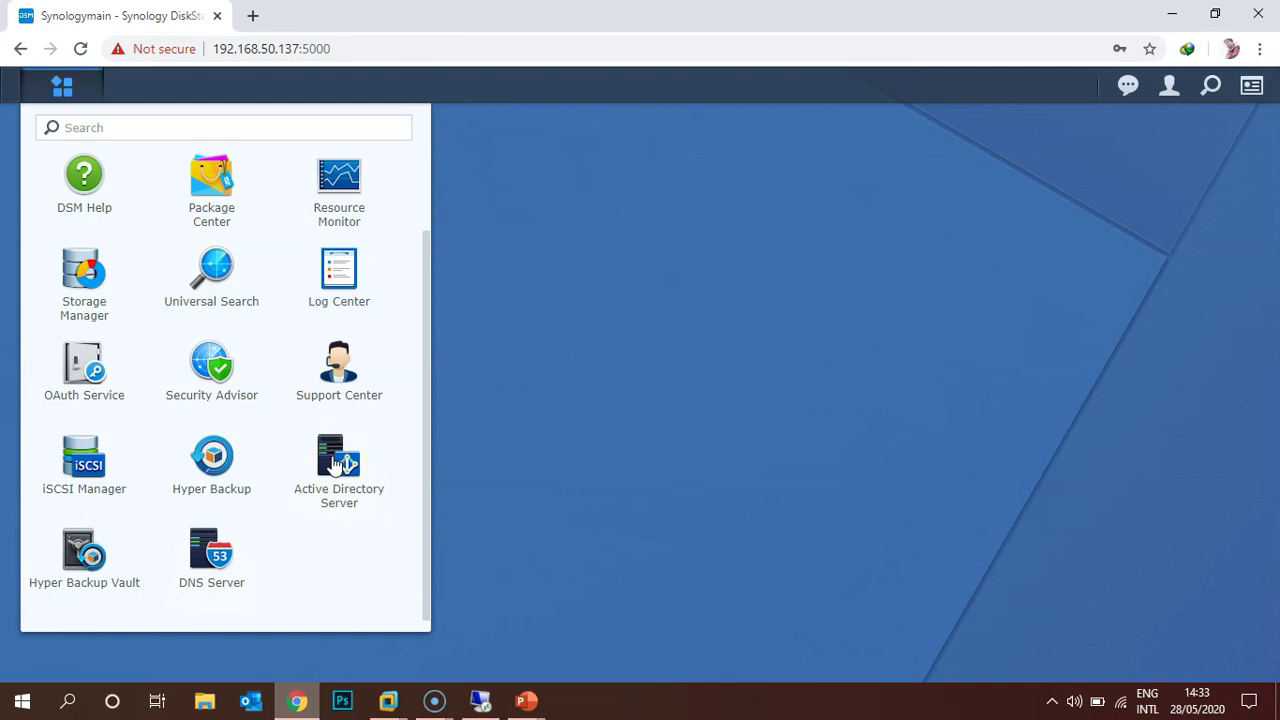
click(338, 462)
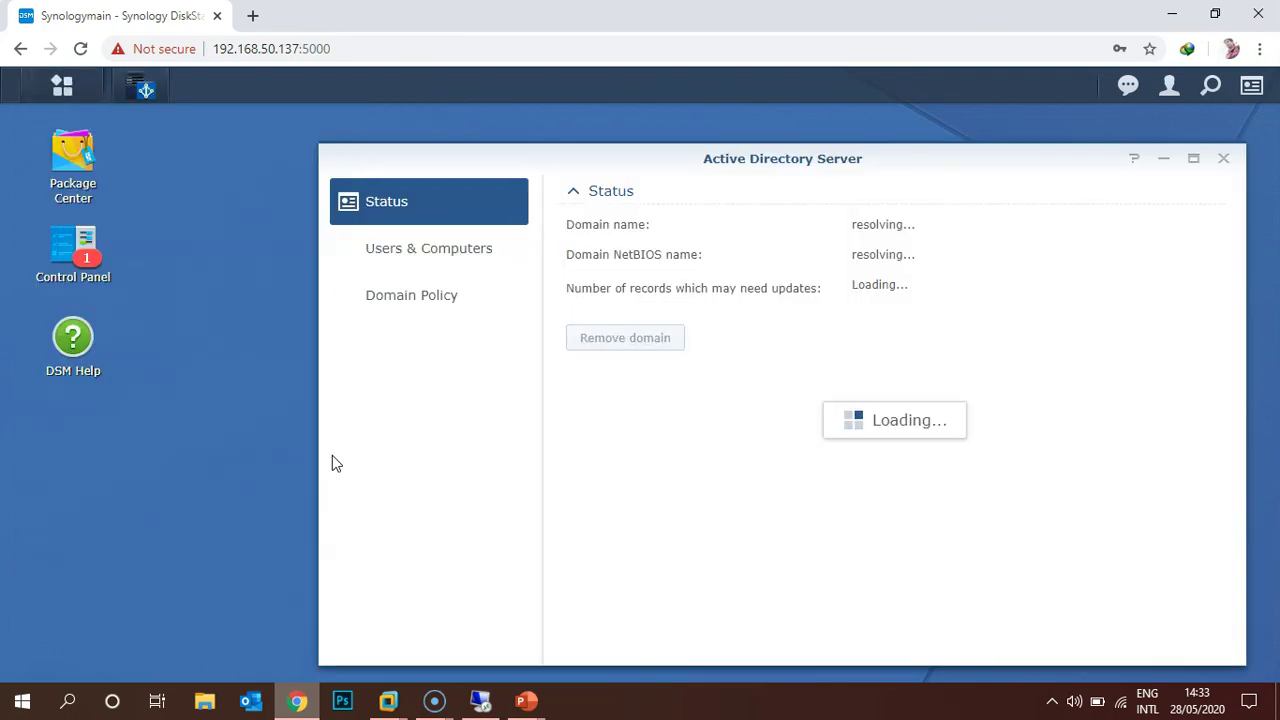
click(938, 643)
click(737, 311)
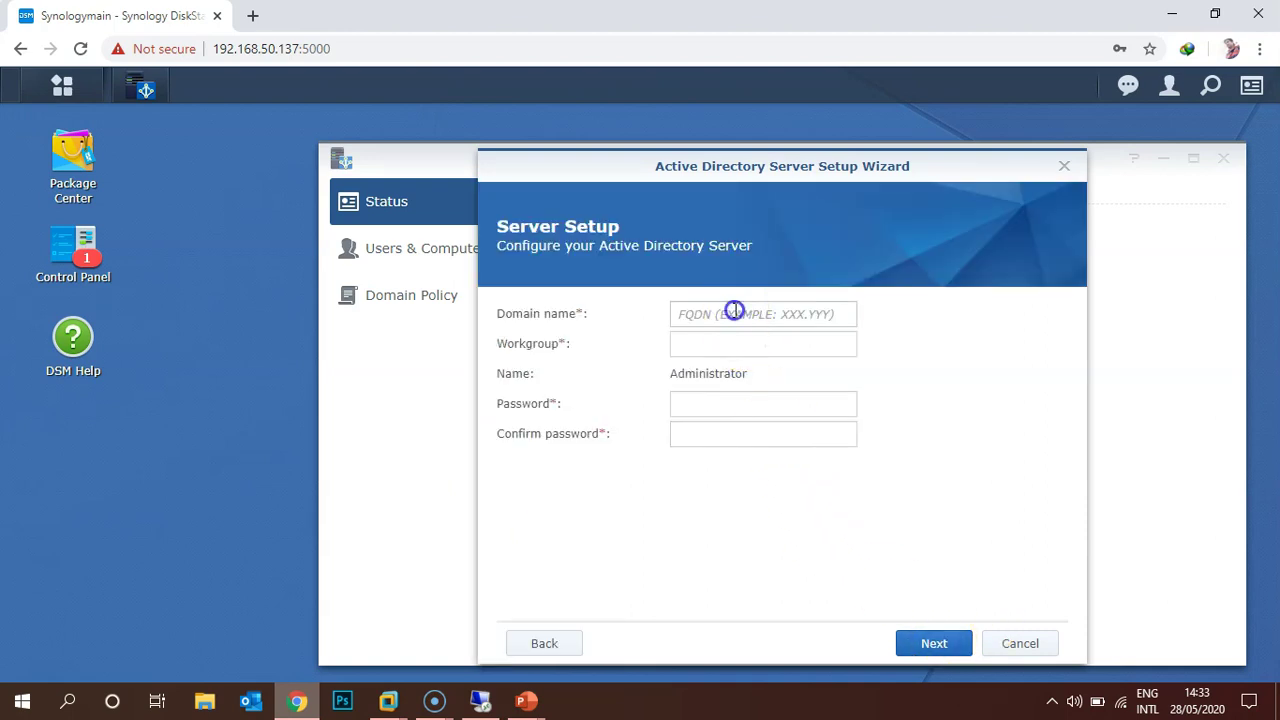
Create domain THINKIT.LOCAL with workgroup THINKIT and a confirmed administrator password, then apply.
text(THINKI)
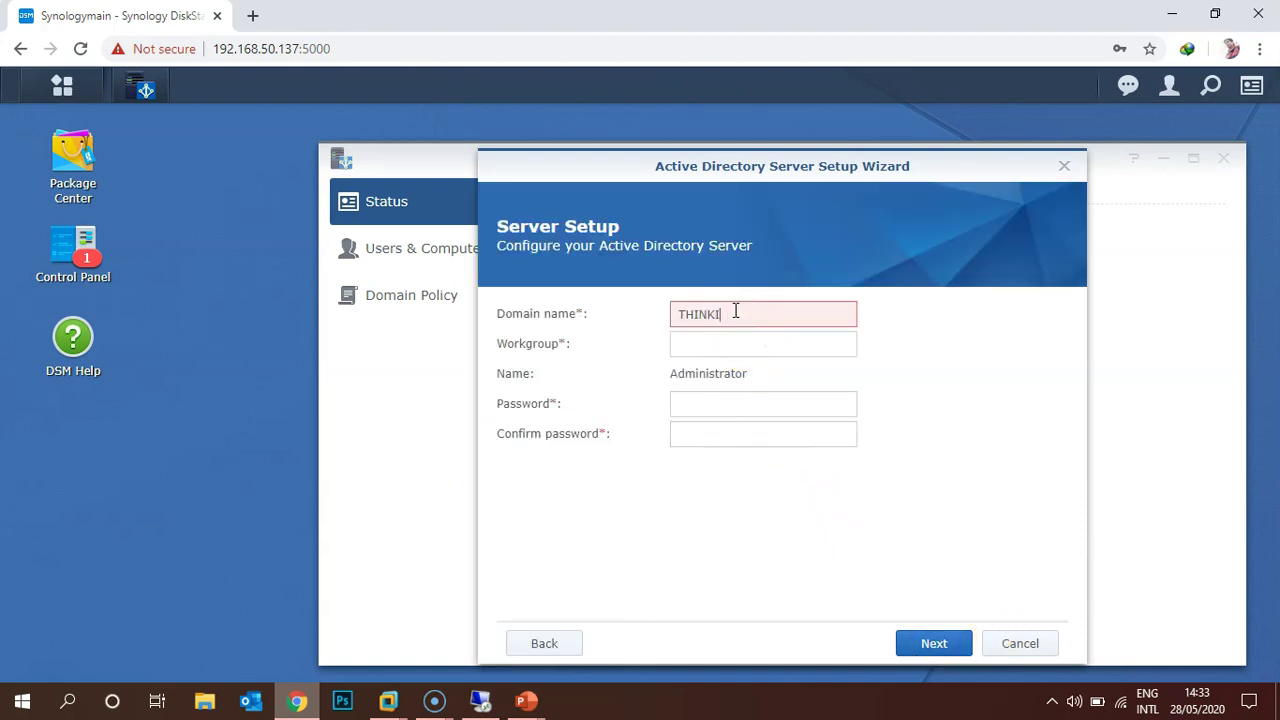
text(T.LOCAL)
key(Tab)
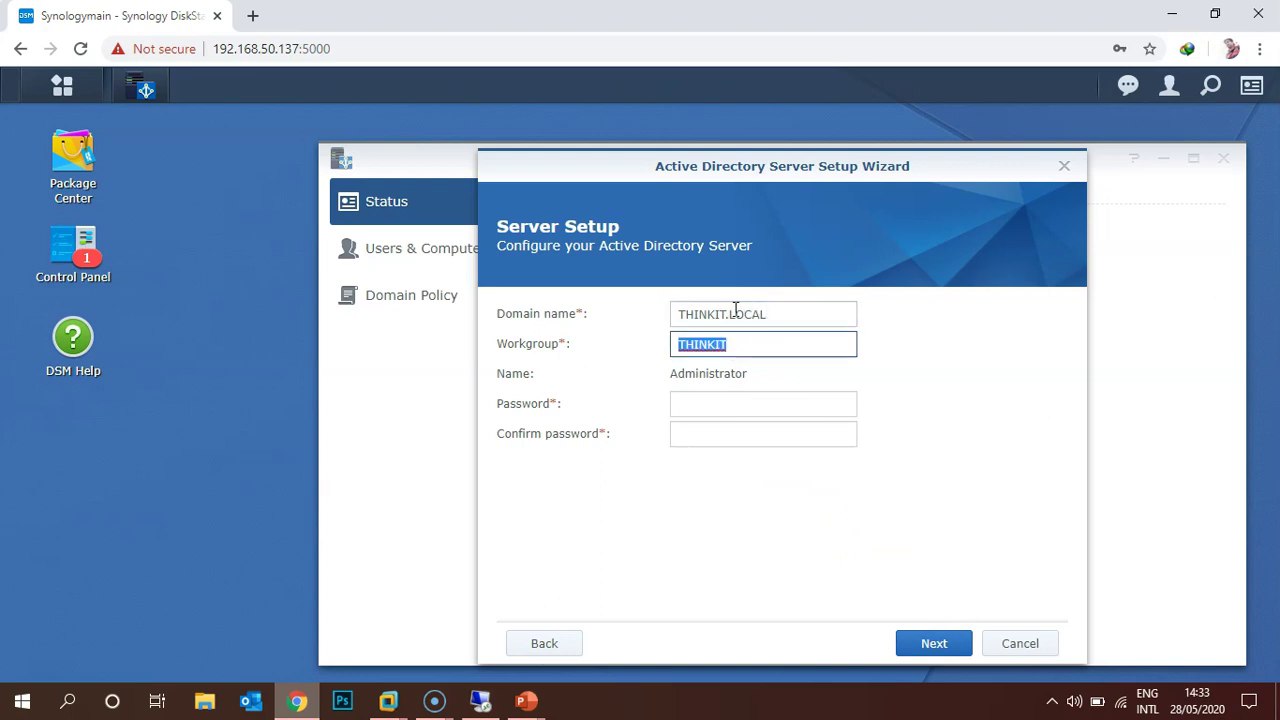
key(Tab)
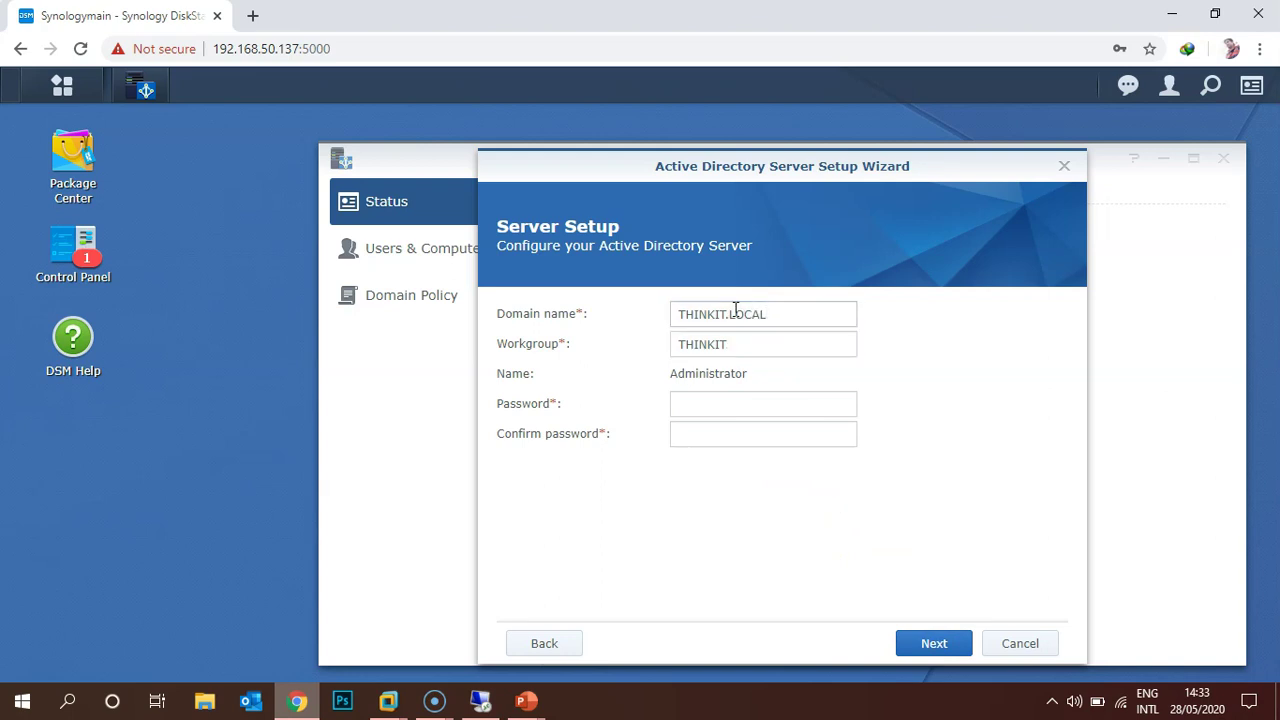
text(Password123!)
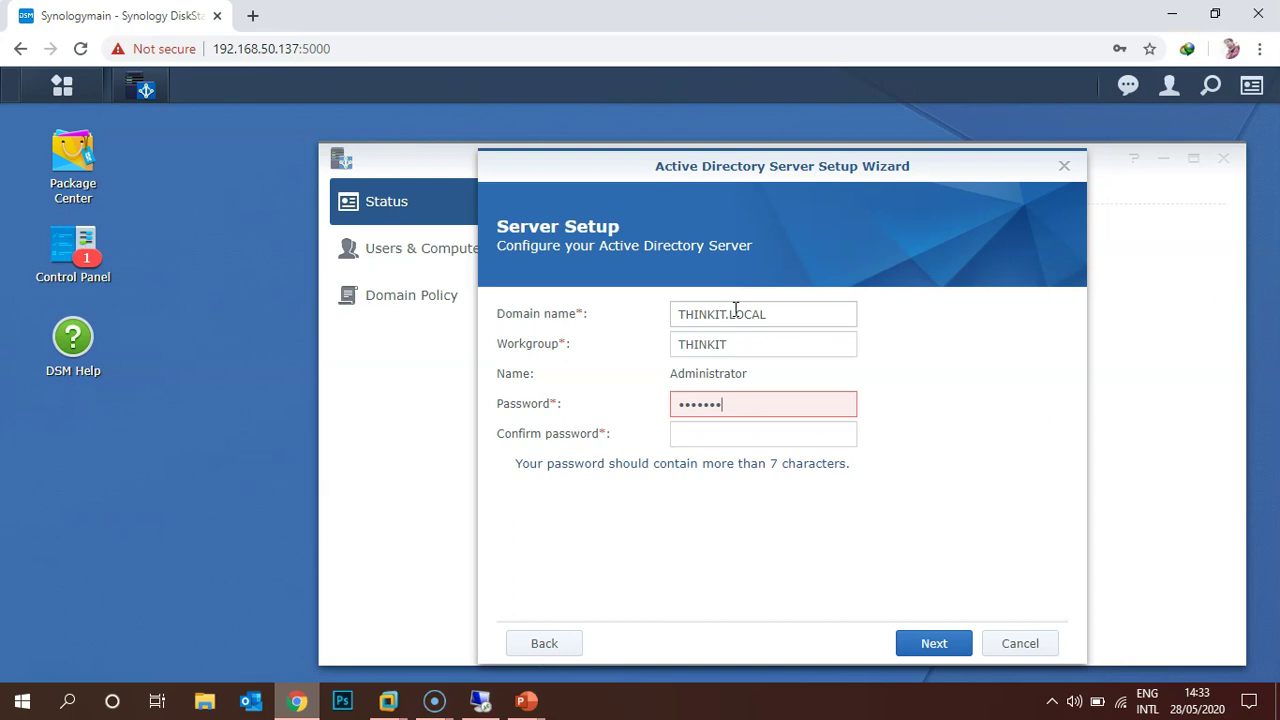
key(Tab)
text(Password)
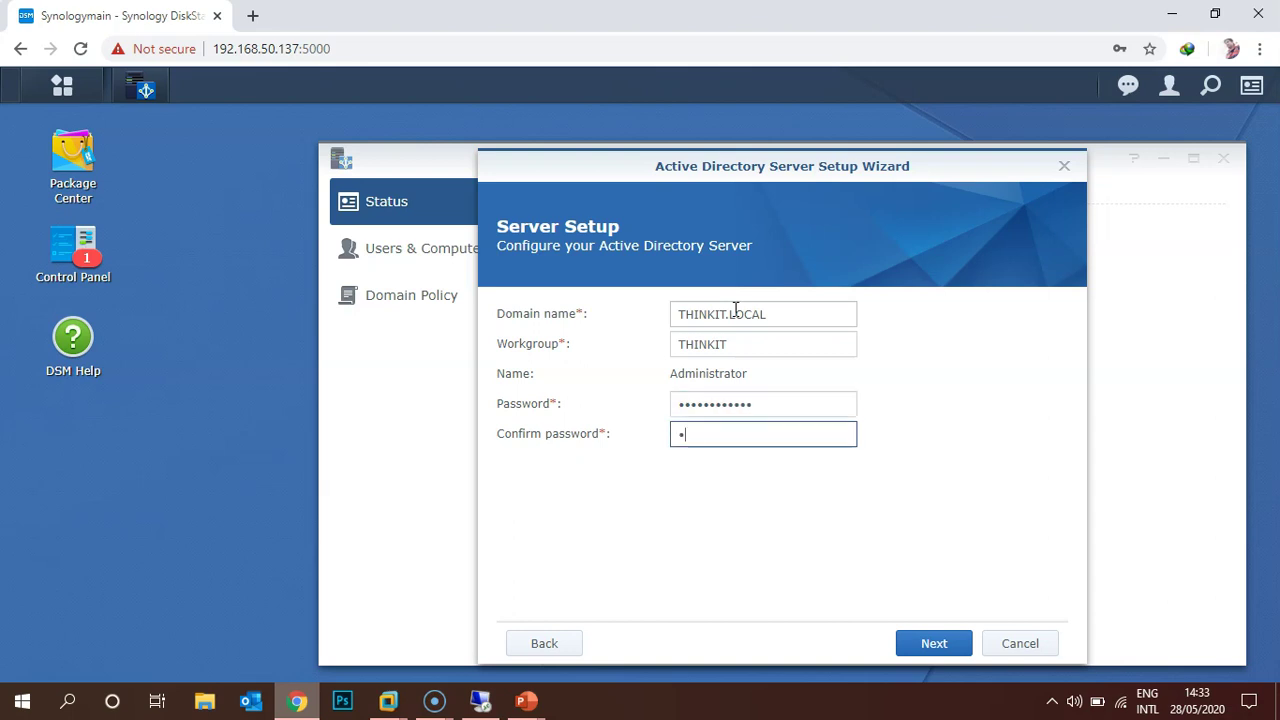
text(123!)
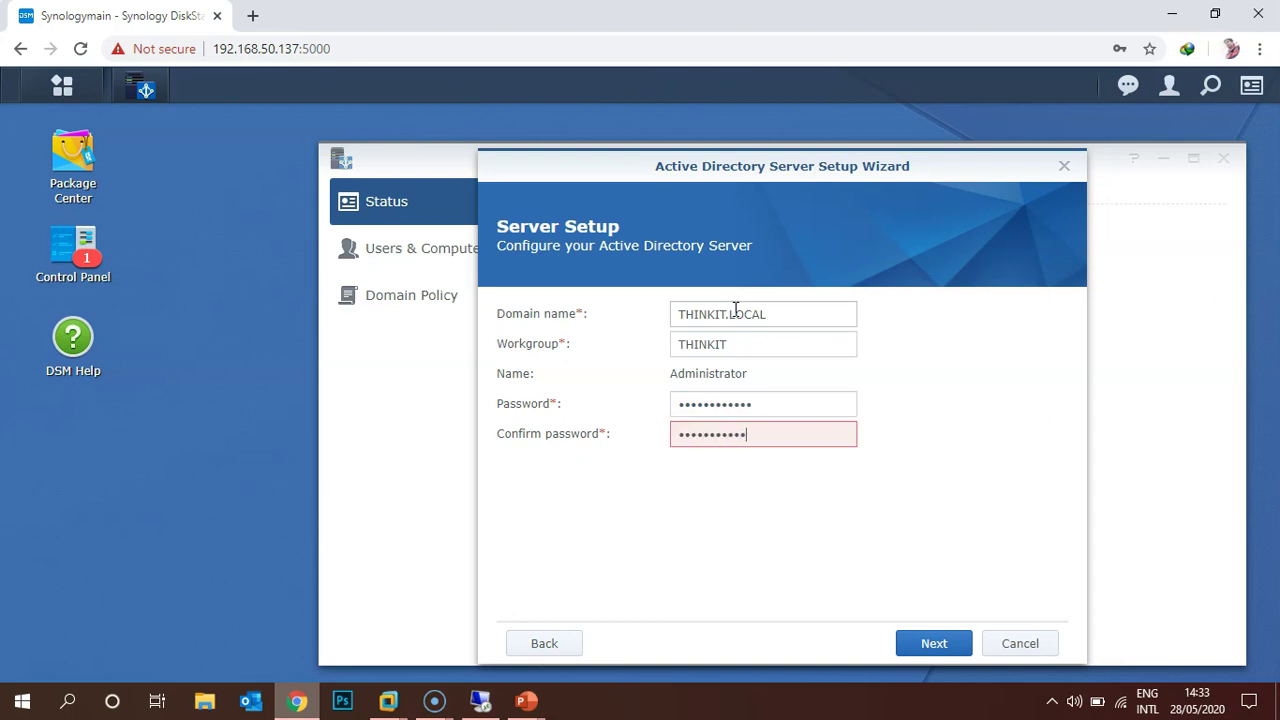
click(934, 652)
click(934, 648)
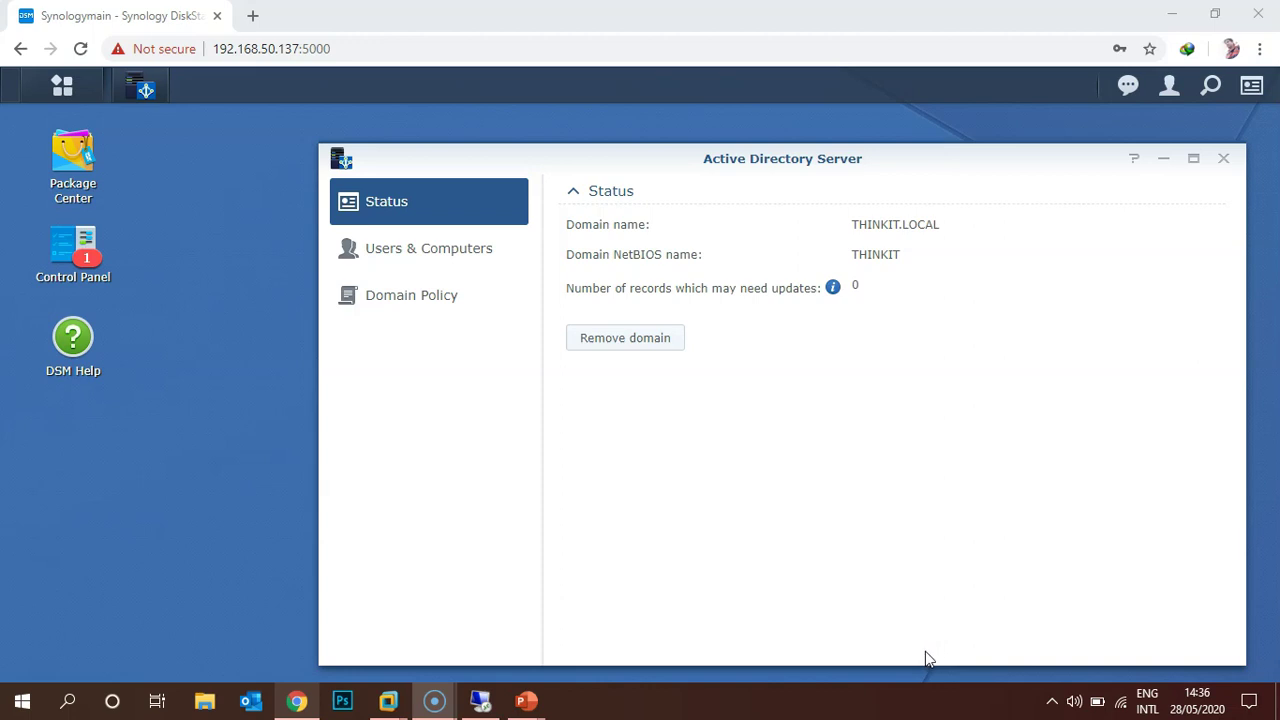
Launch DNS Server, shift its window left, and open the thinkit.local zone's records.
click(205, 297)
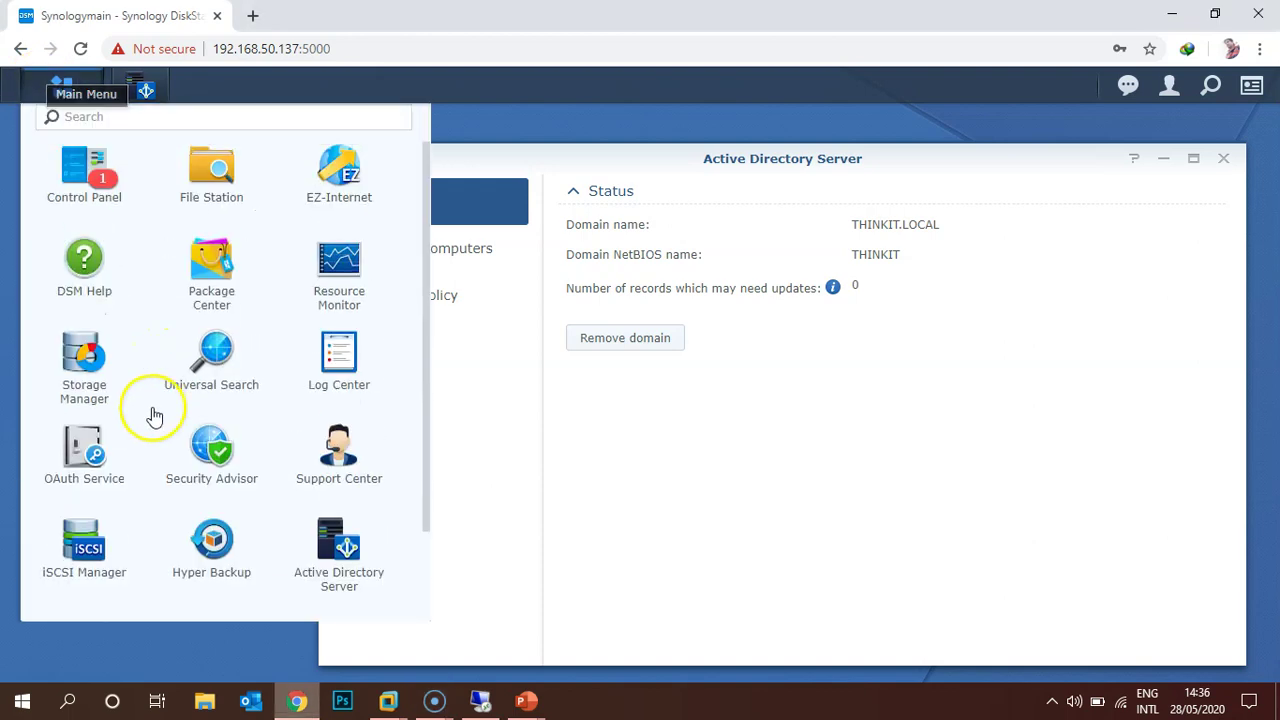
scroll(190, 570, down, 2)
click(205, 555)
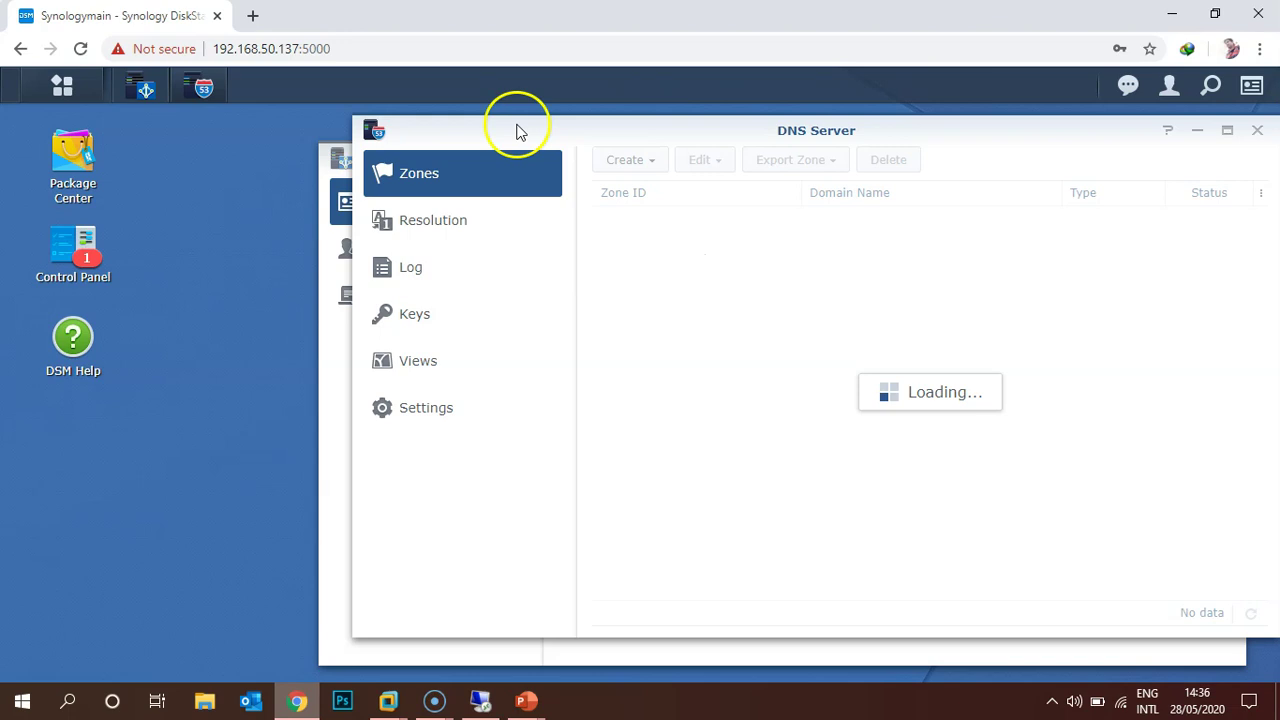
drag(506, 126, 240, 141)
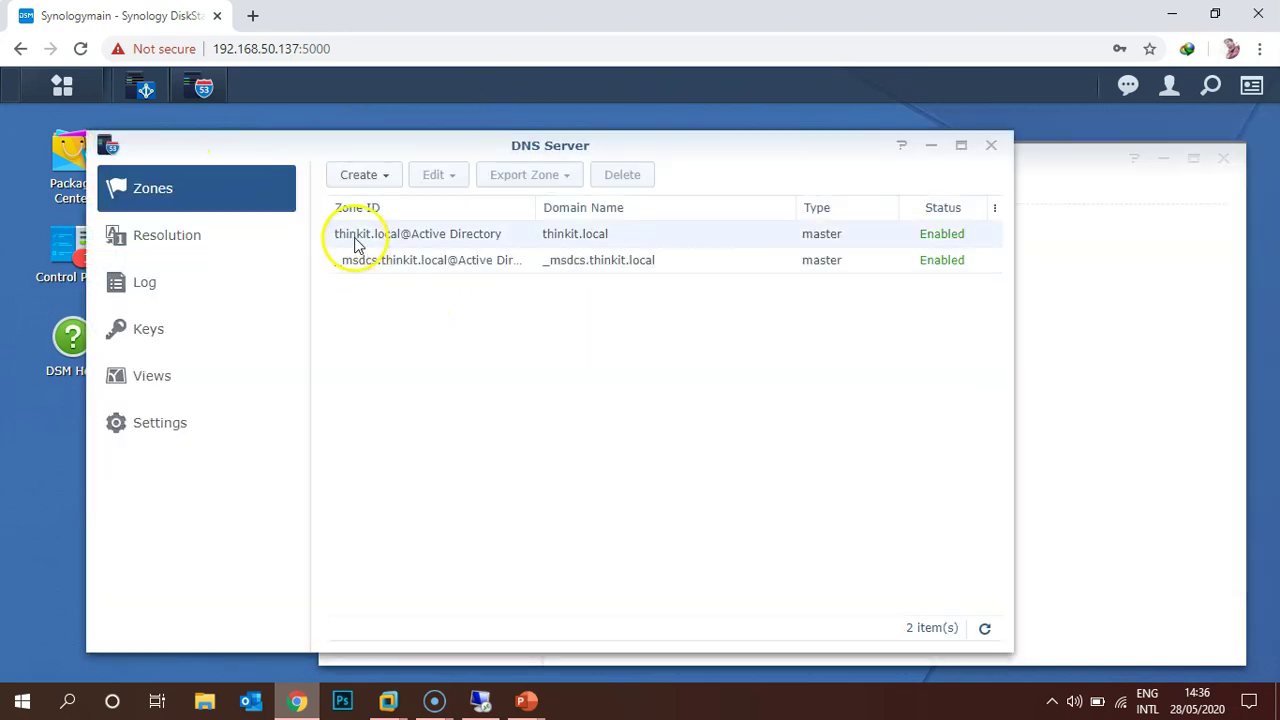
double_click(378, 244)
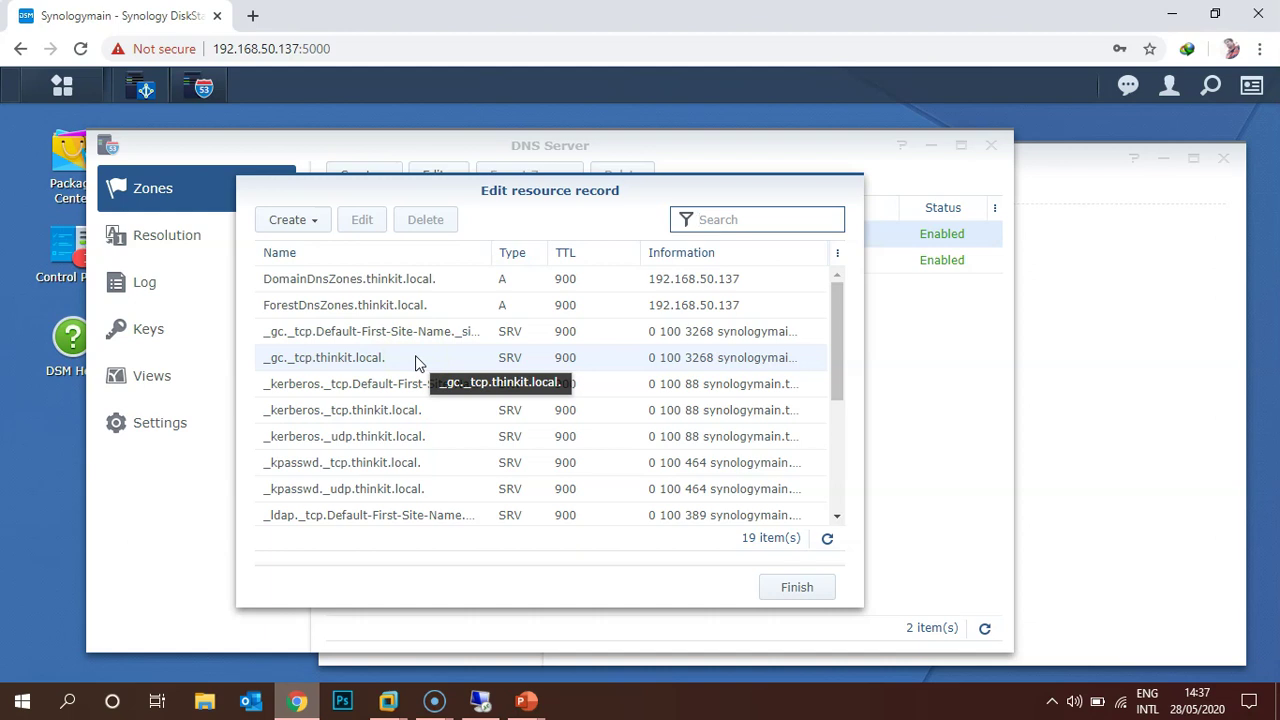
Review thinkit.local's resource records, including the thinkit.local. A record, then close DNS Server.
mouse_move(474, 190)
mouse_down()
mouse_move(580, 345)
mouse_move(480, 166)
mouse_up()
scroll(457, 309, down, 3)
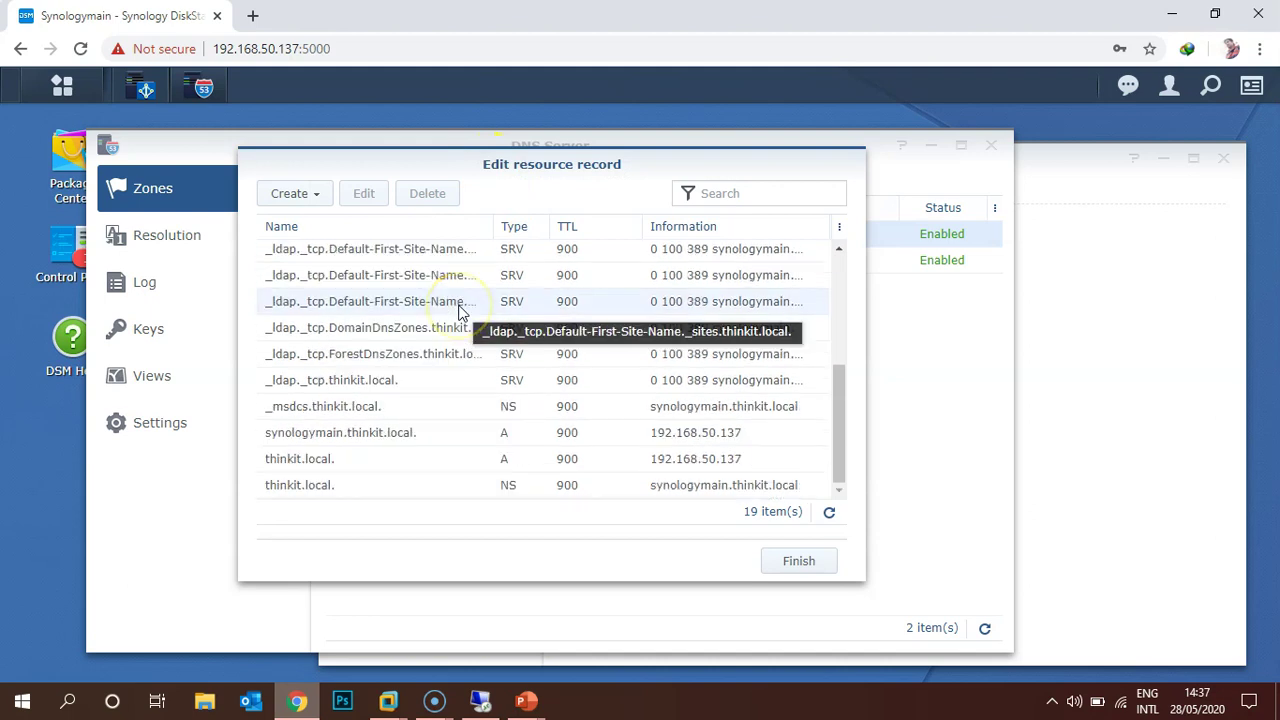
click(337, 463)
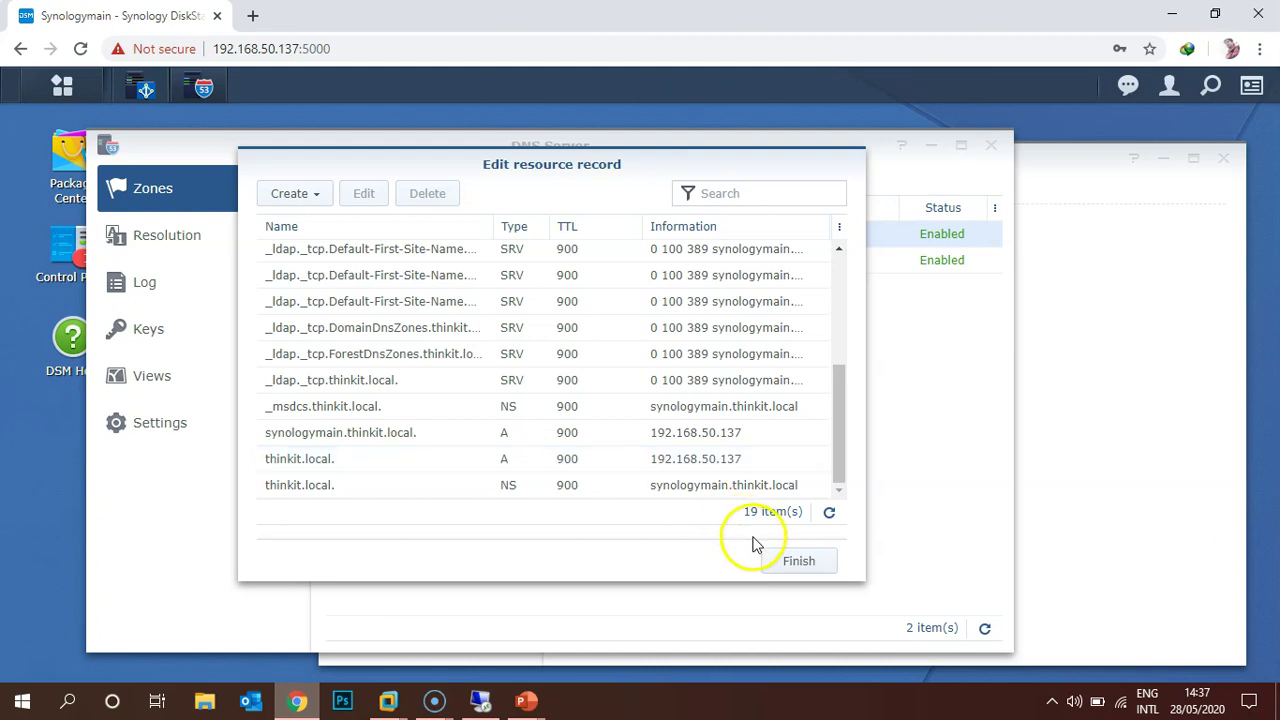
click(799, 564)
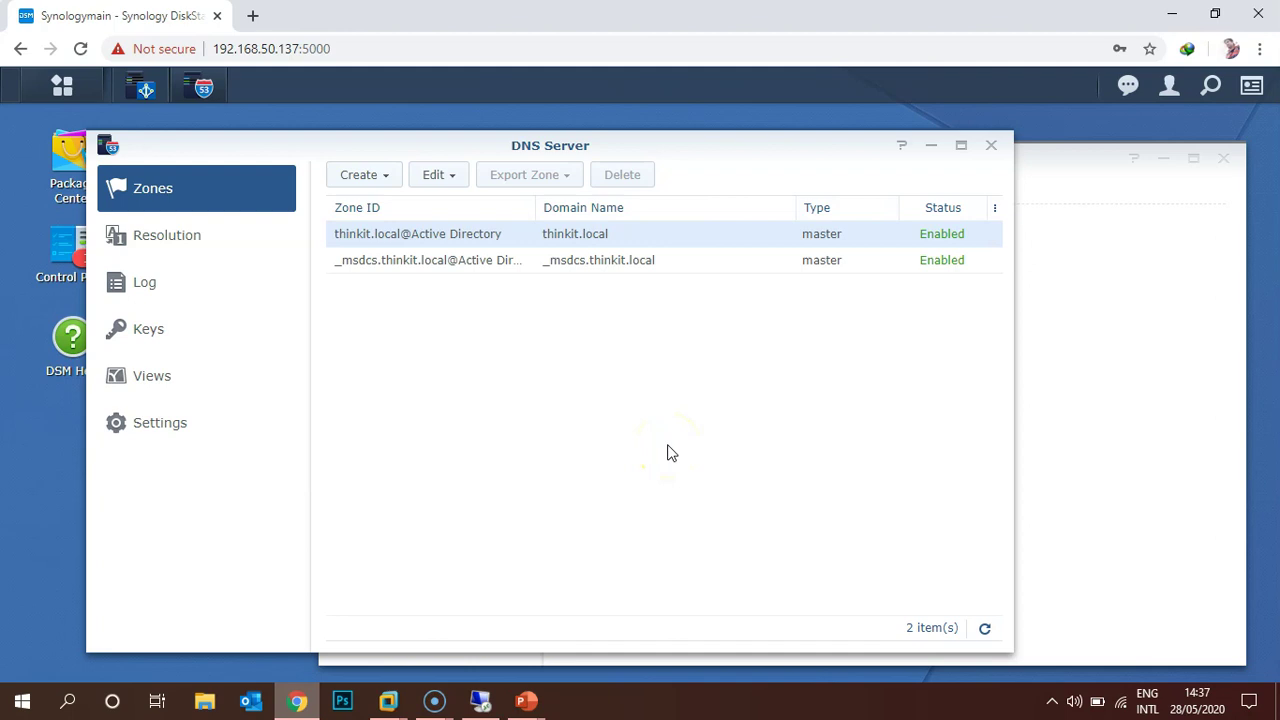
click(992, 146)
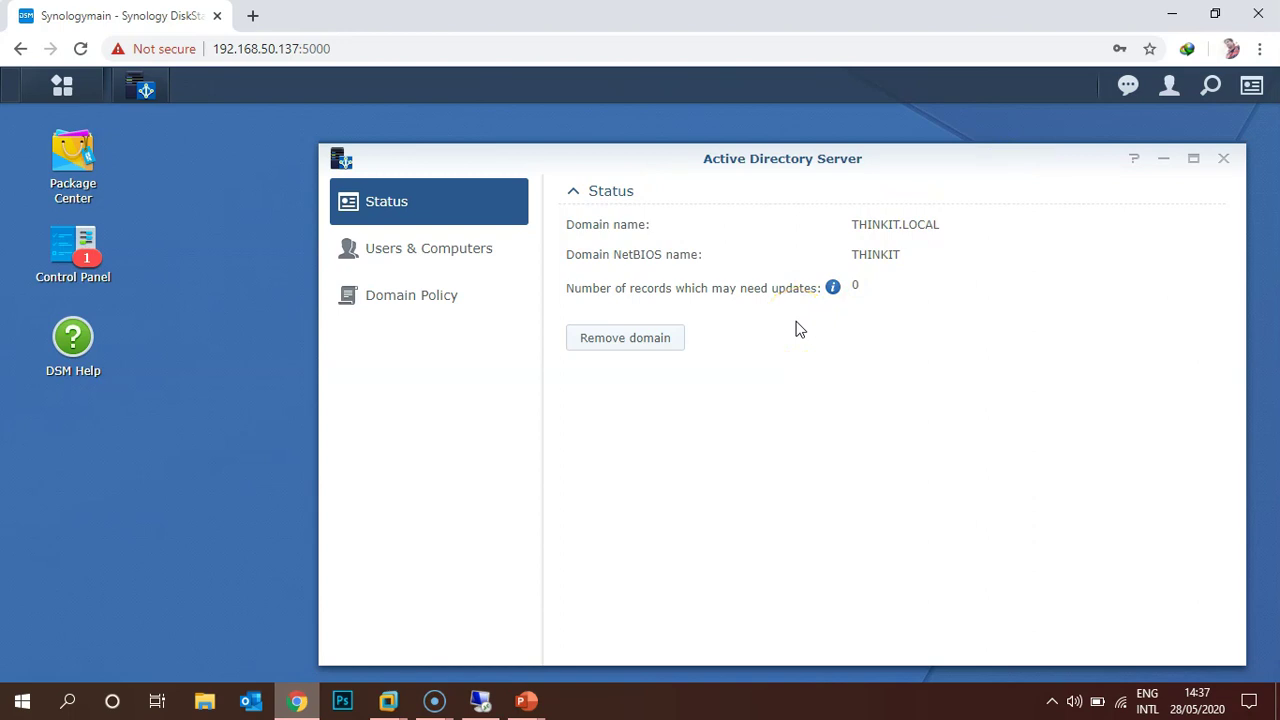
Switch to the Windows Server 2012 R2 remote desktop session and bring up Run.
click(484, 697)
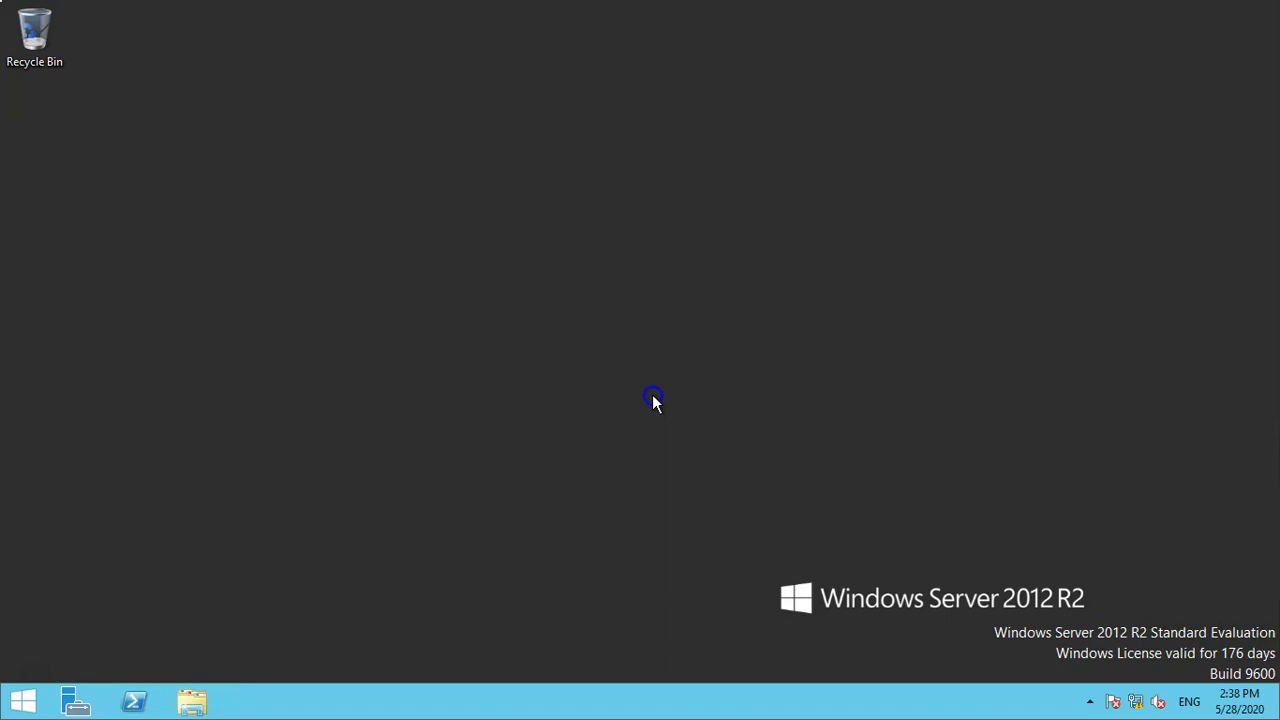
key(super+r)
text(ncpal)
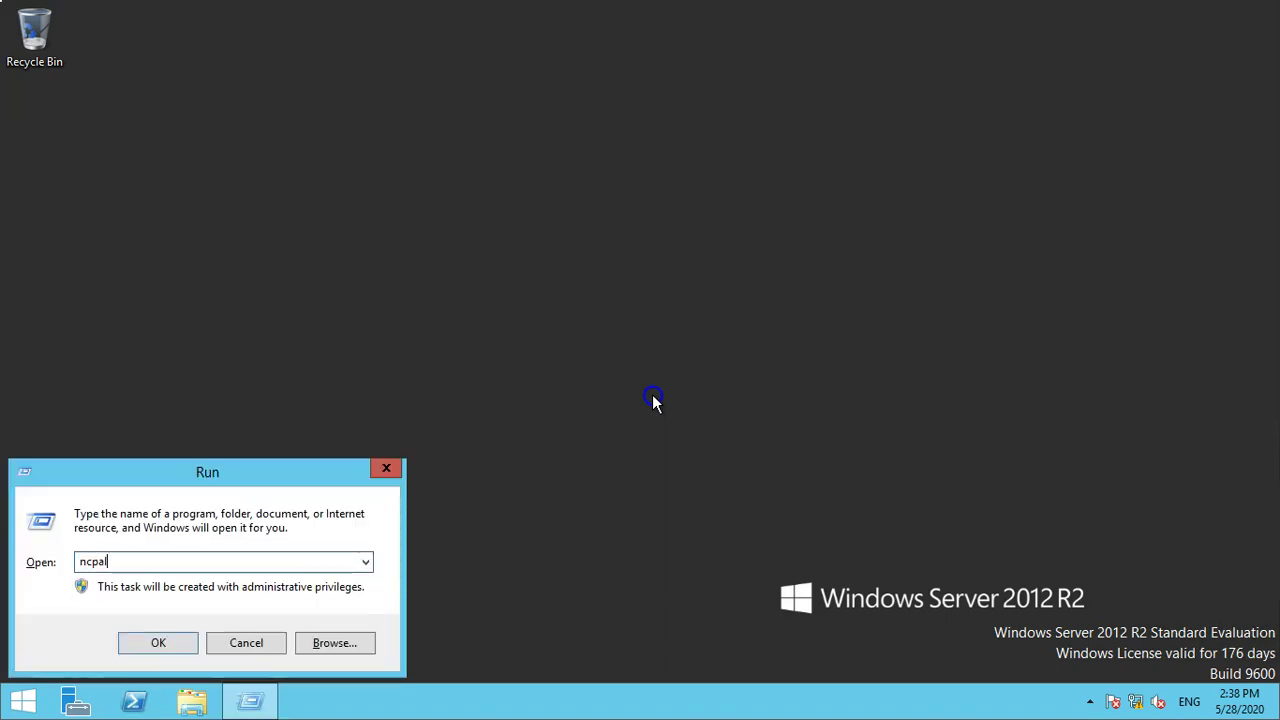
key(BackSpace)
text(.cpl)
key(Return)
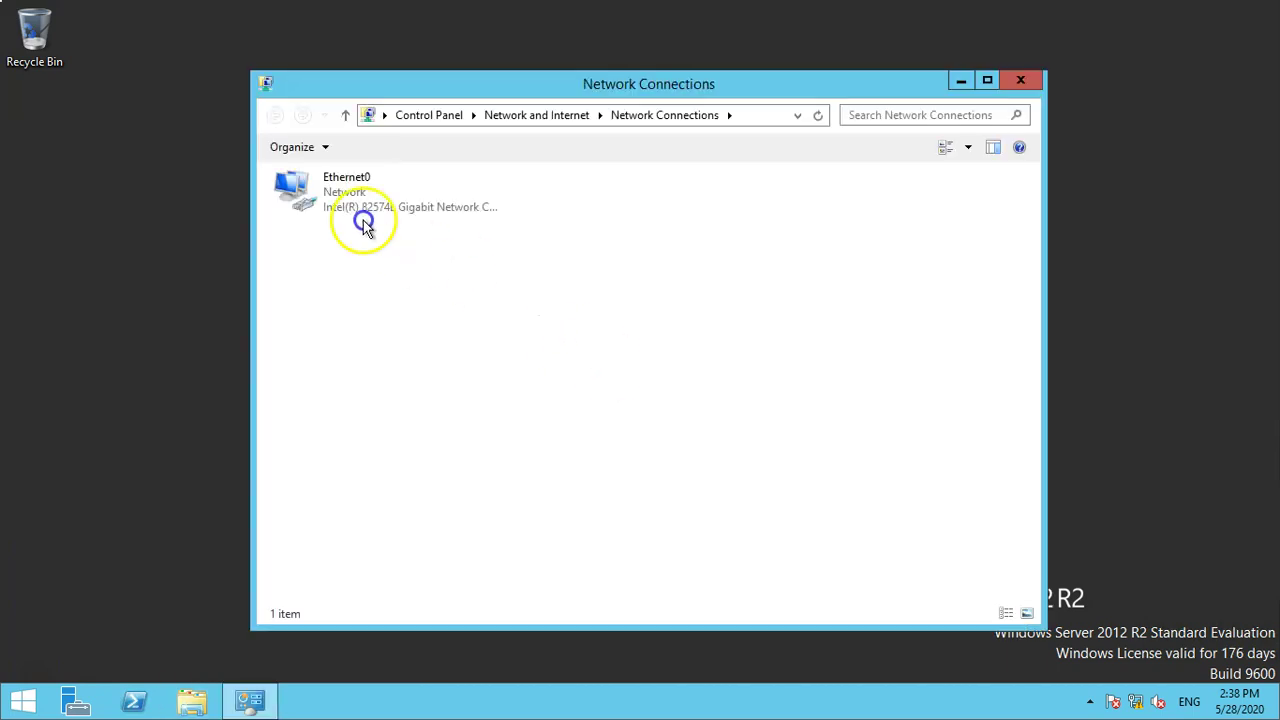
right_click(336, 200)
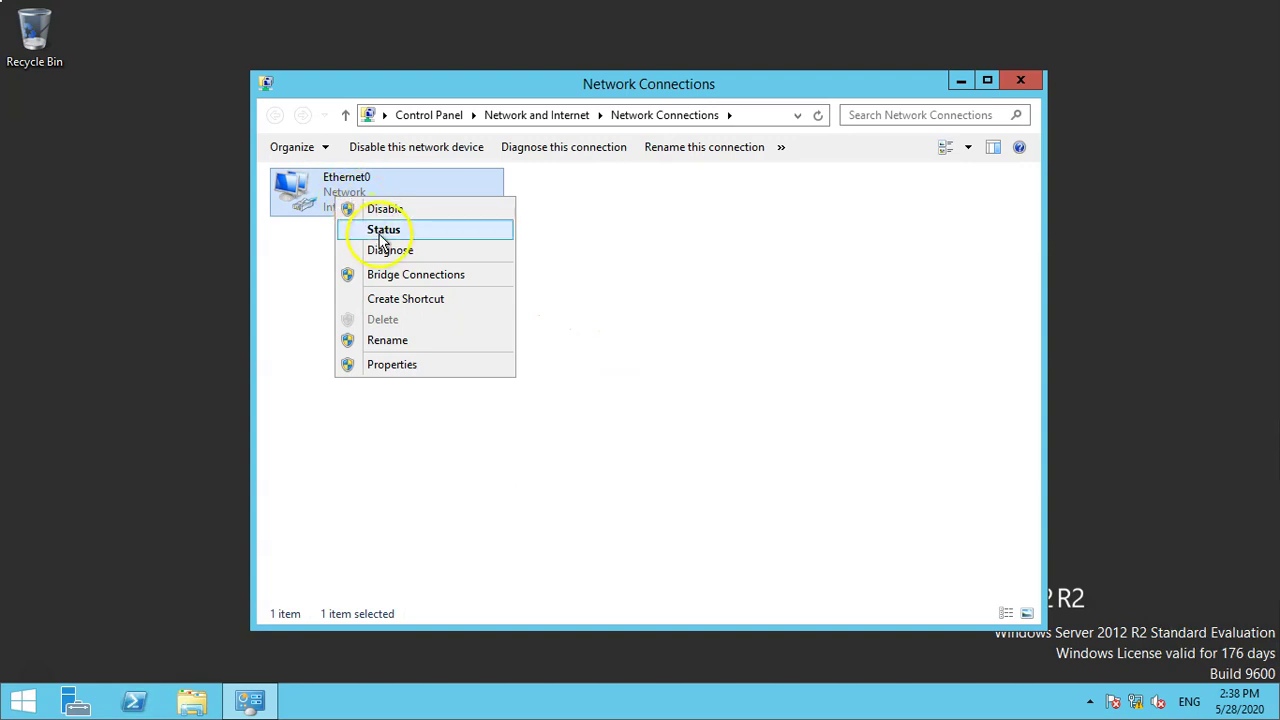
click(384, 229)
click(537, 339)
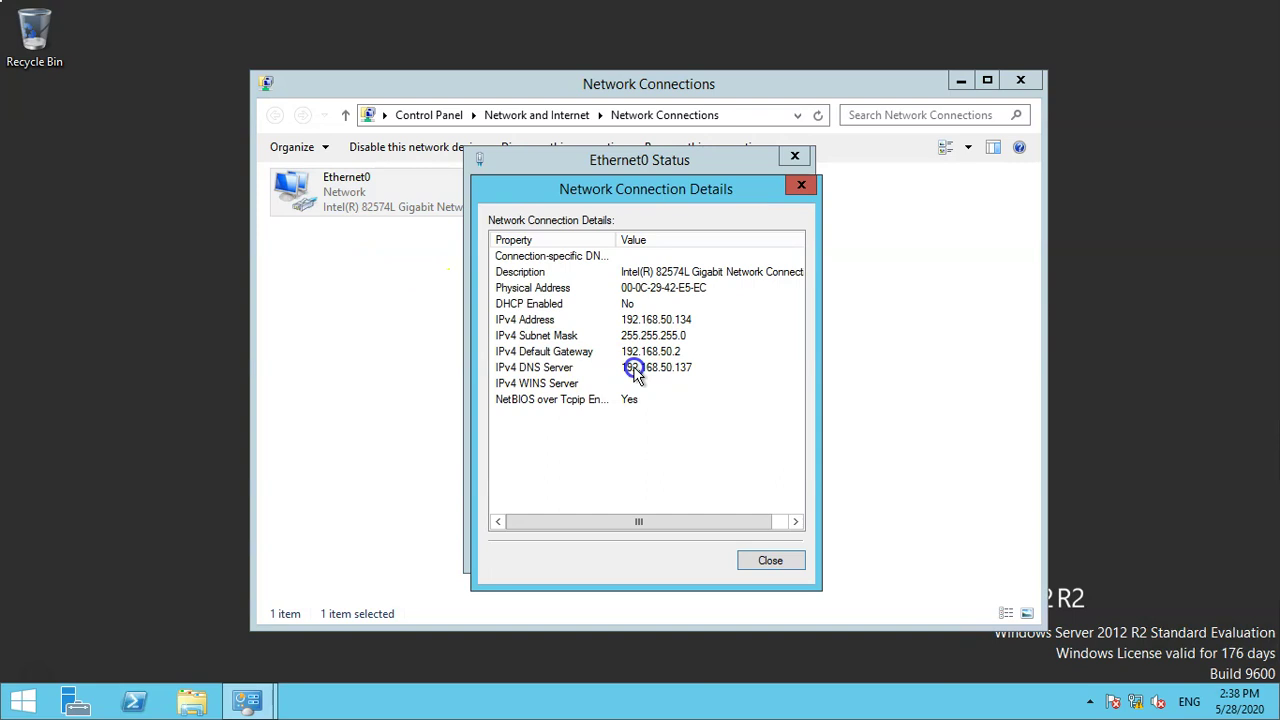
click(636, 370)
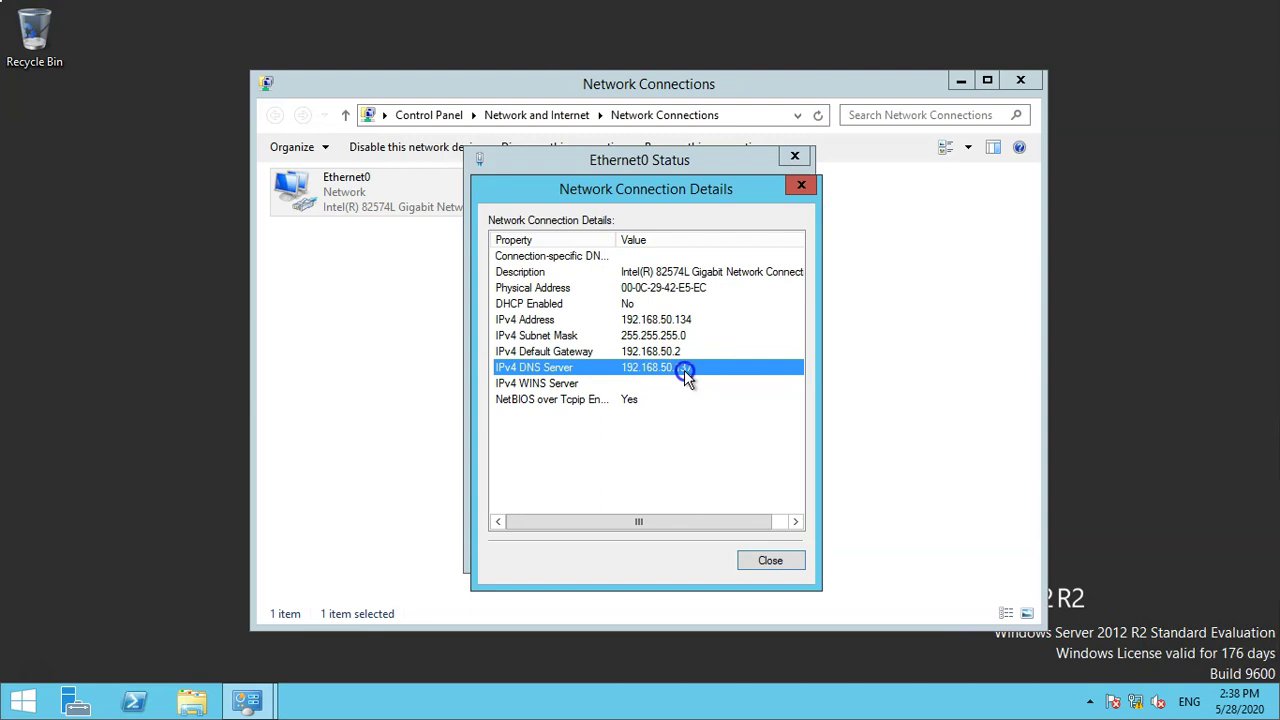
click(767, 557)
click(766, 549)
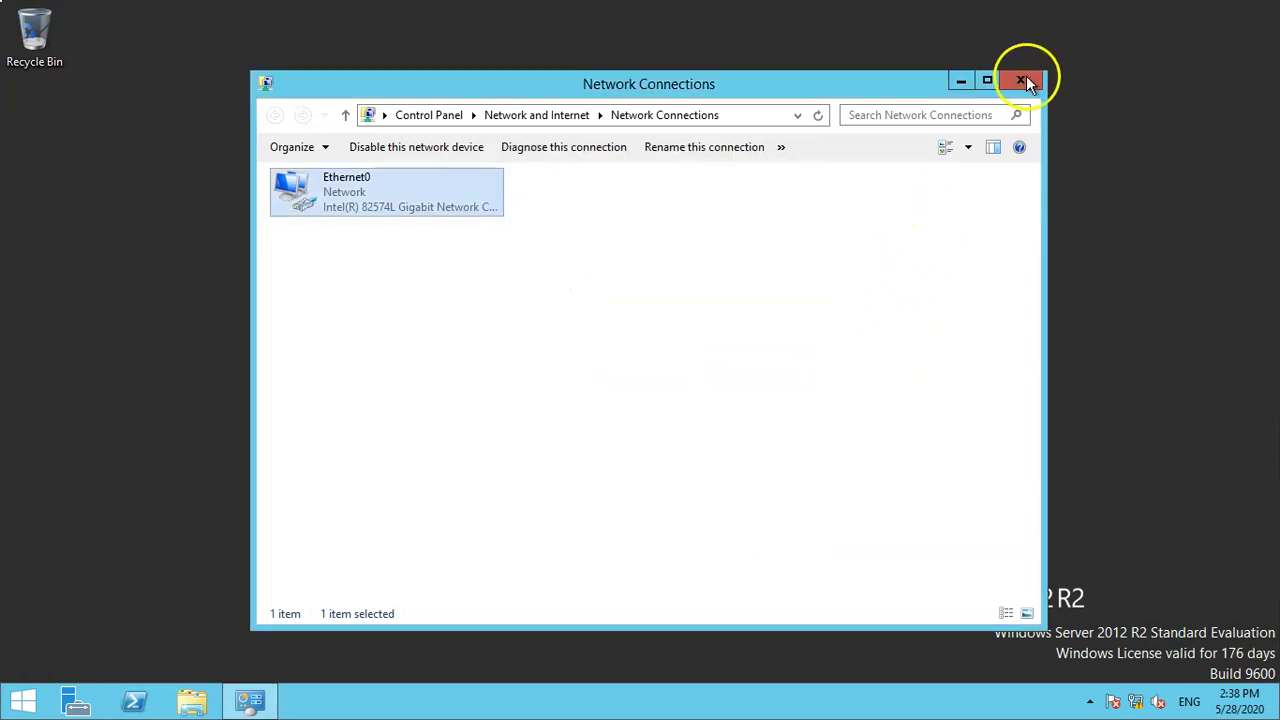
click(1020, 79)
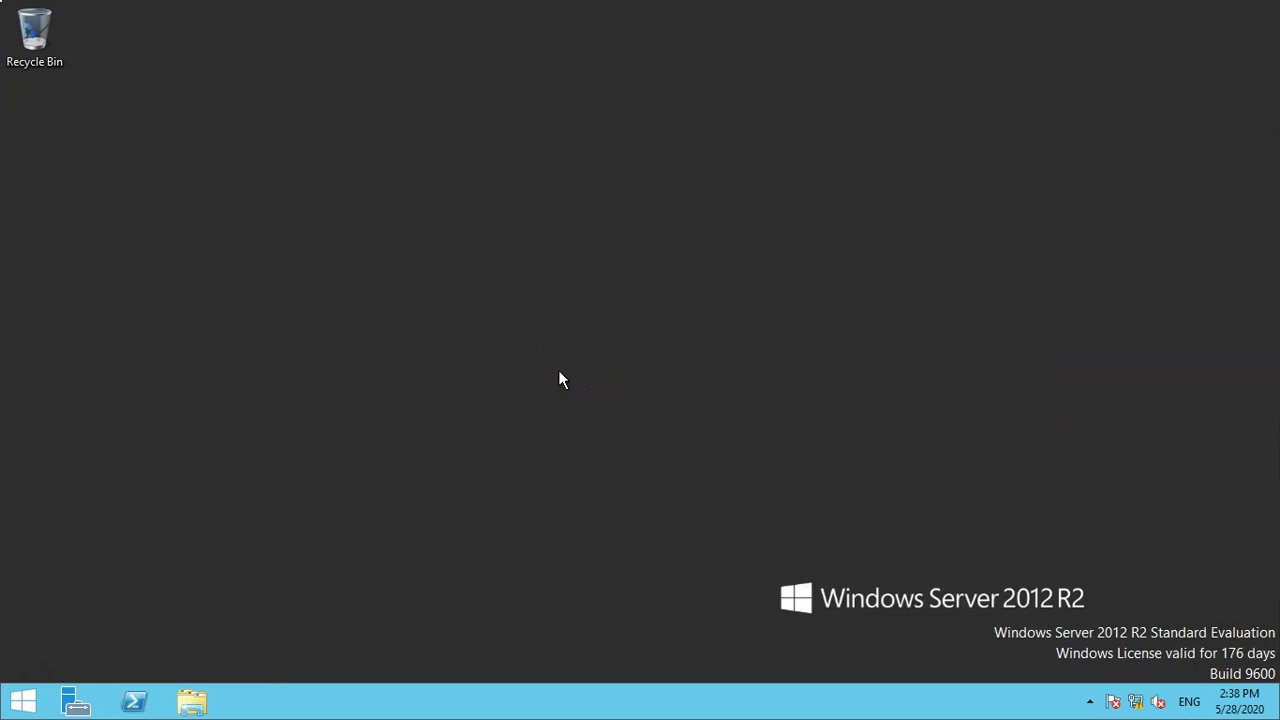
Open System properties from This PC in File Explorer.
key(super+e)
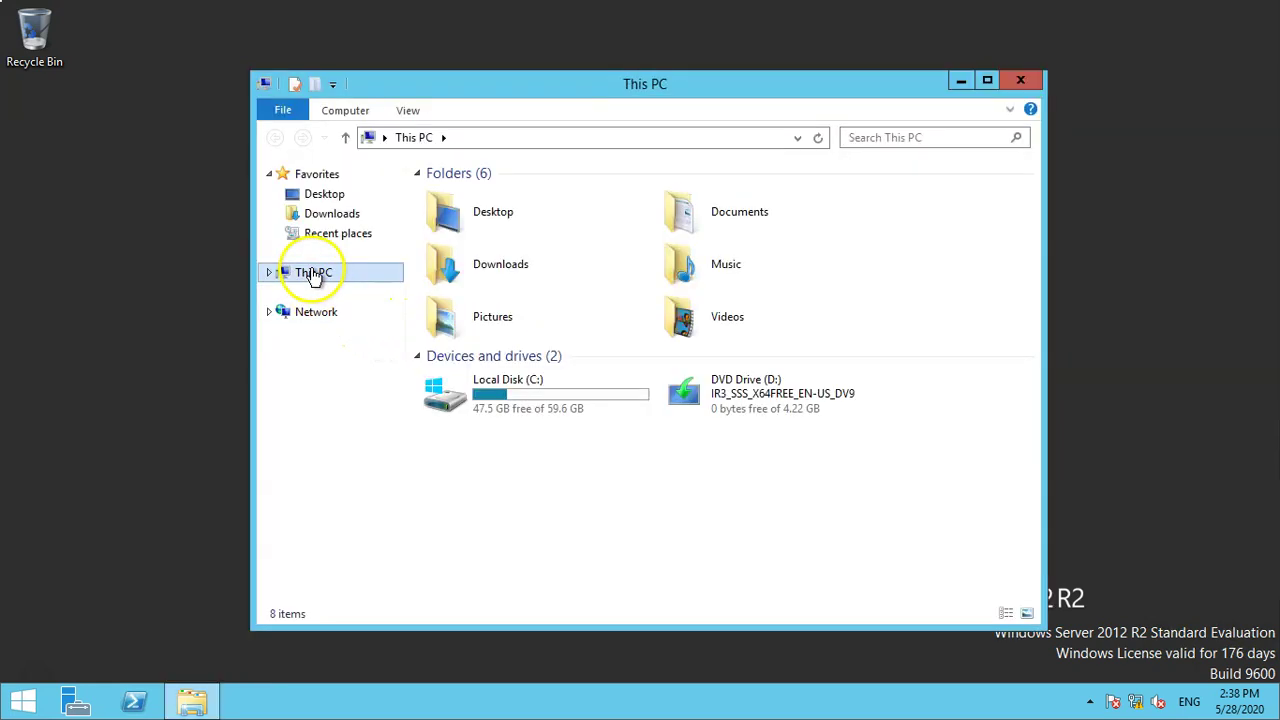
right_click(310, 273)
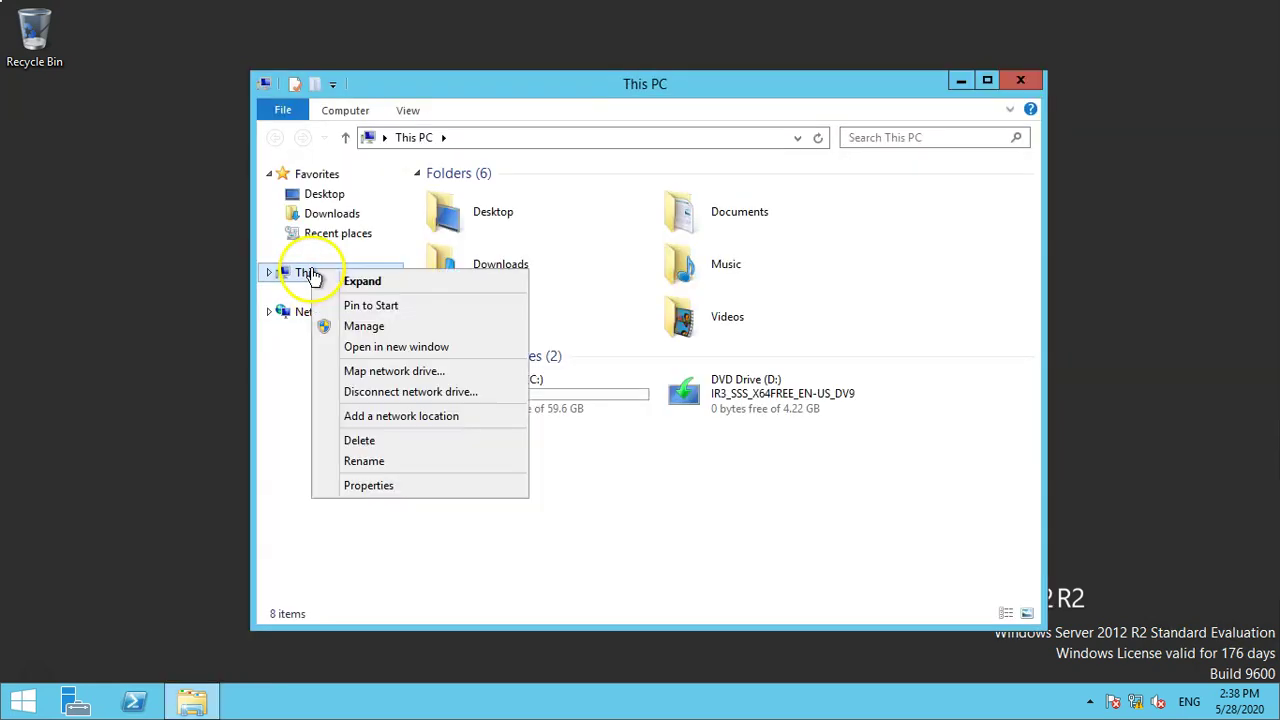
click(360, 485)
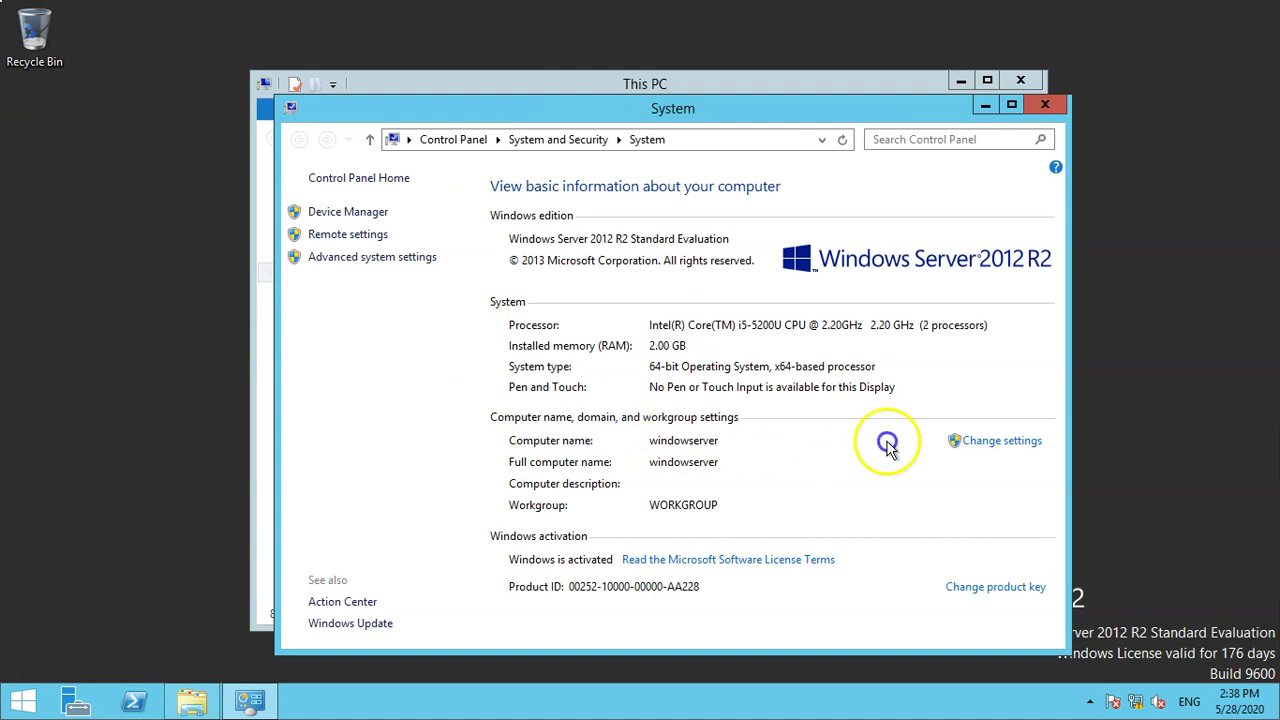
Request joining the domain thinkit.local in the Computer Name/Domain Changes settings.
click(1001, 442)
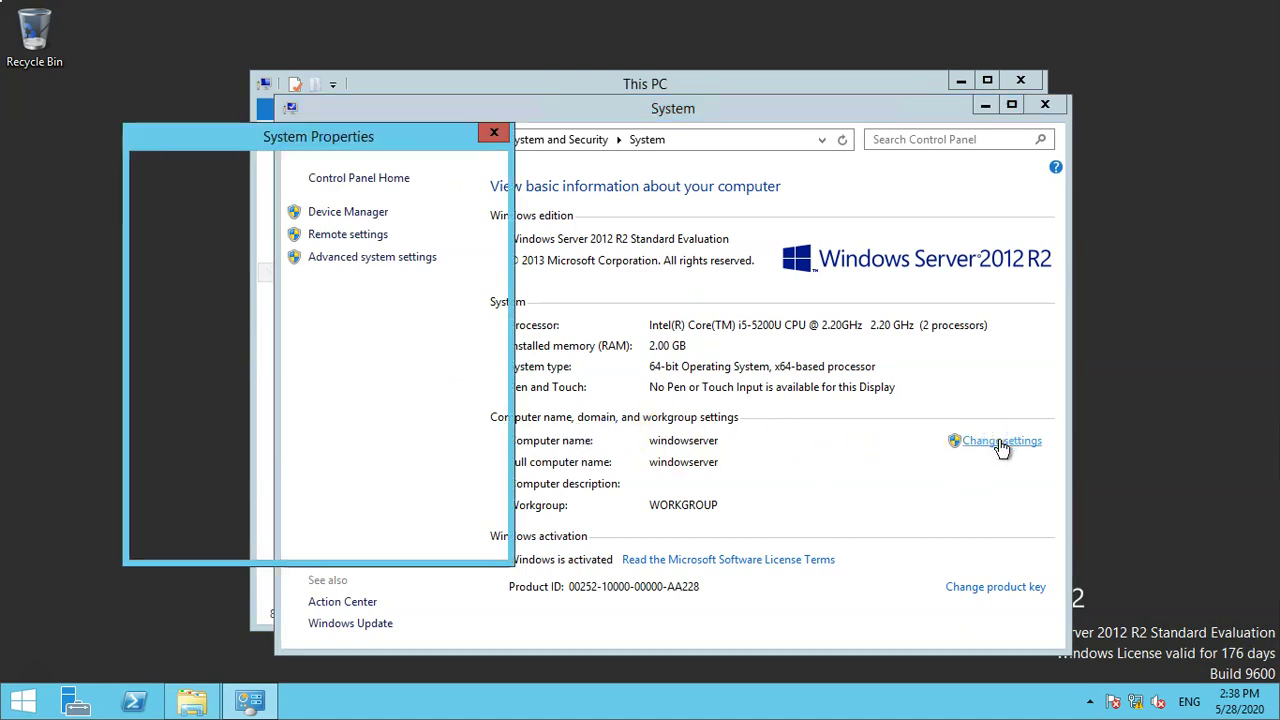
click(445, 352)
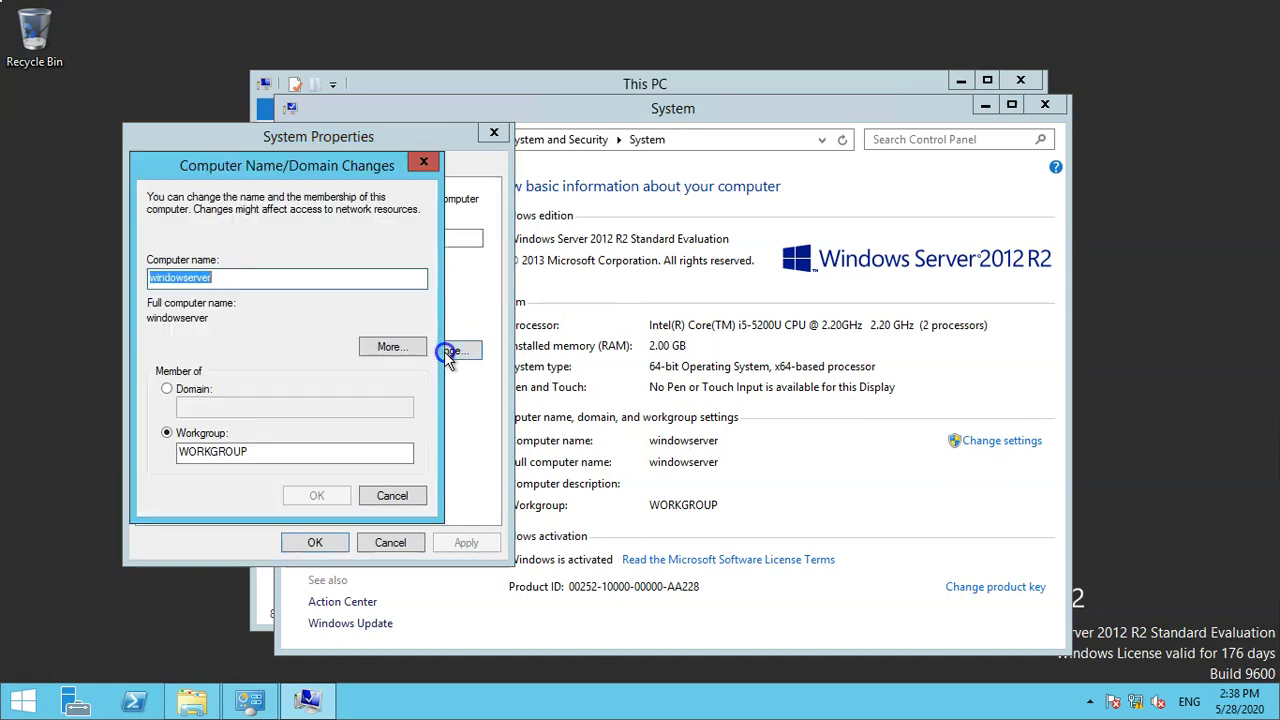
click(166, 388)
click(218, 408)
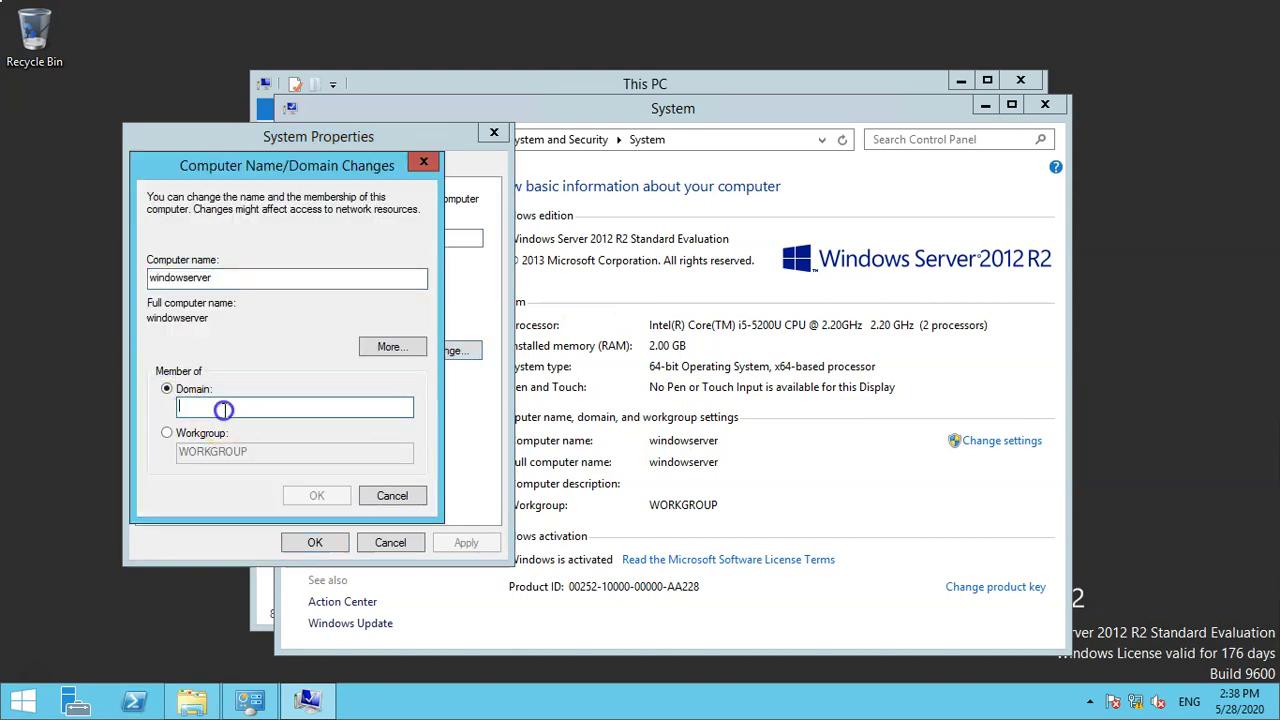
text(thinkit)
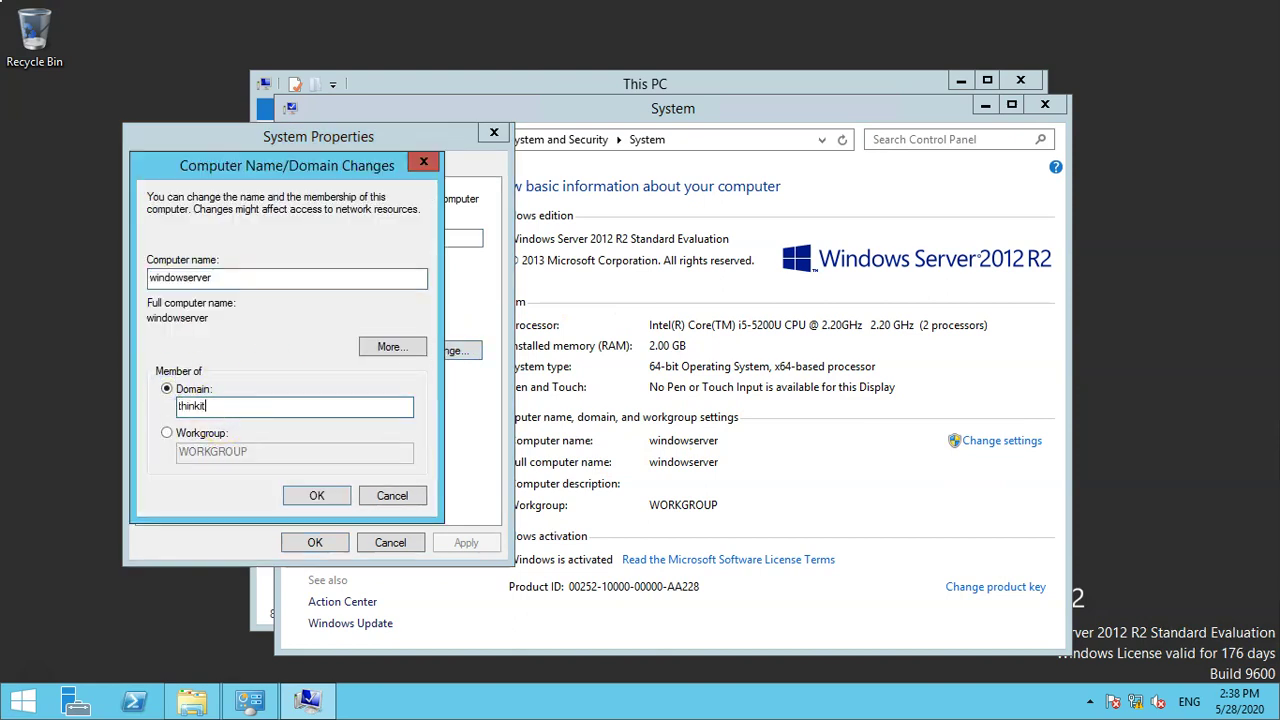
text(.local)
key(Return)
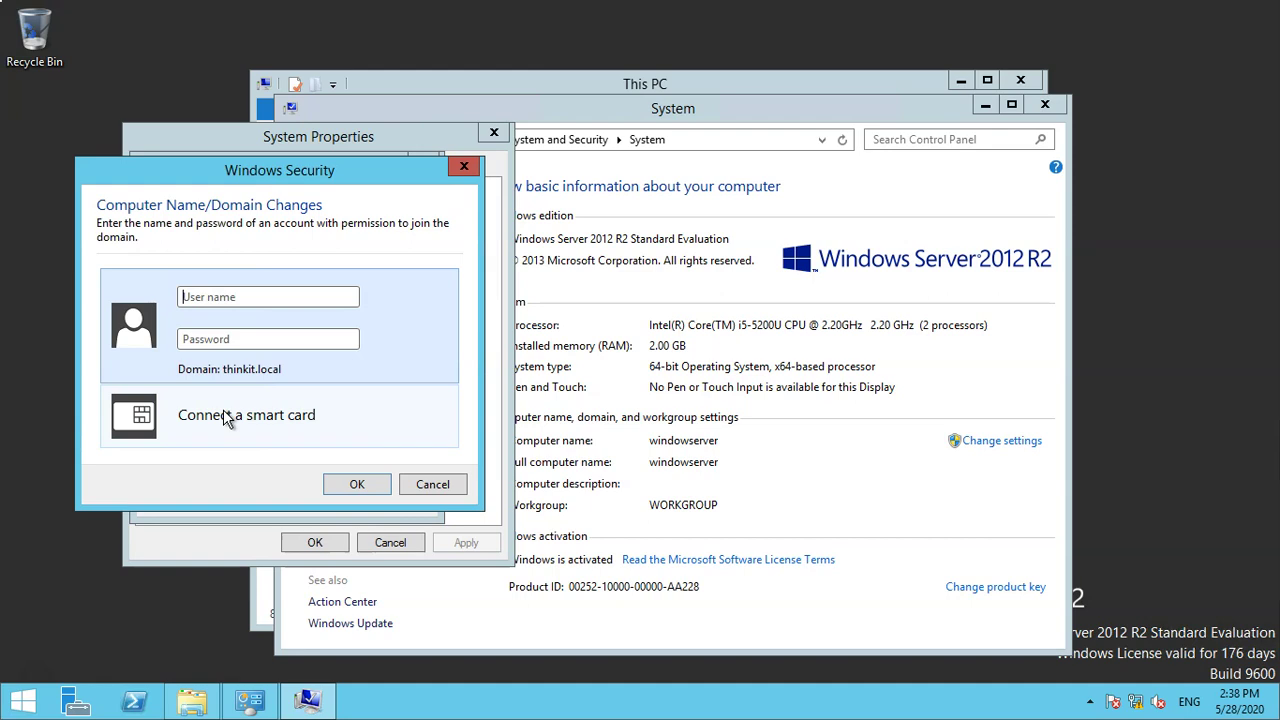
Authorise the domain join with the Administrator user name and the account password.
text(Administrator)
text(Password1!)
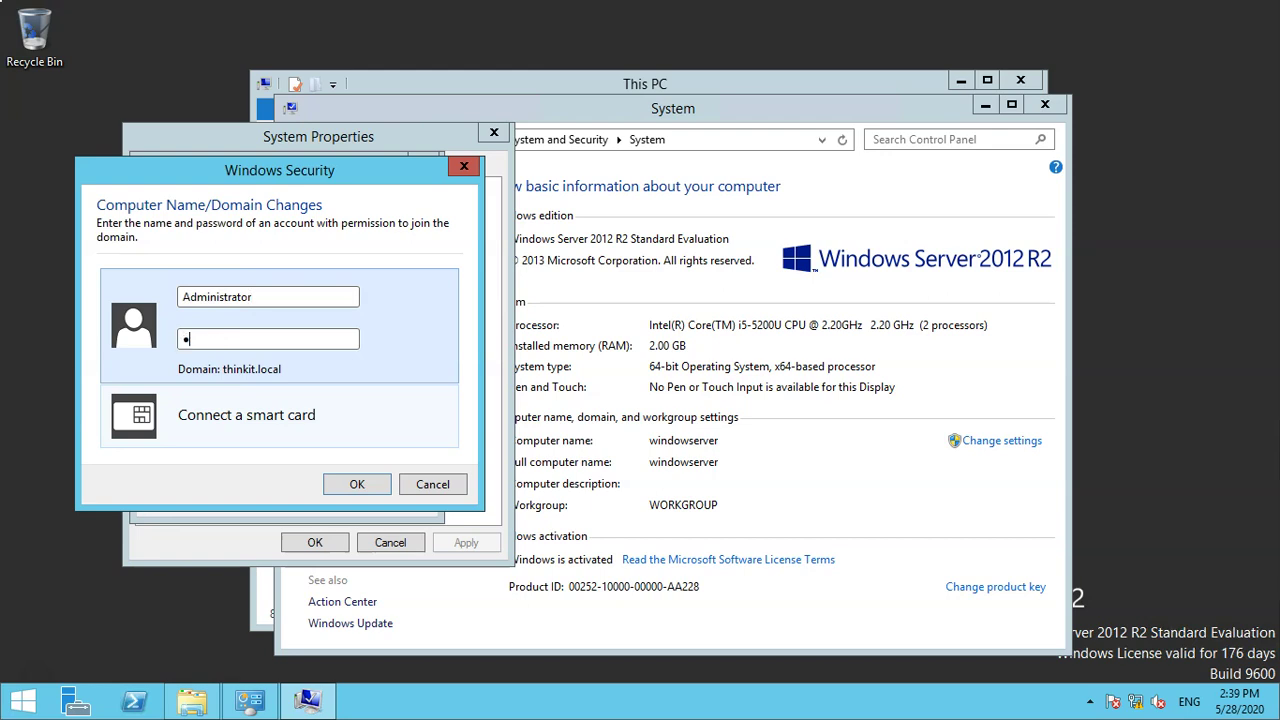
text(23)
key(Return)
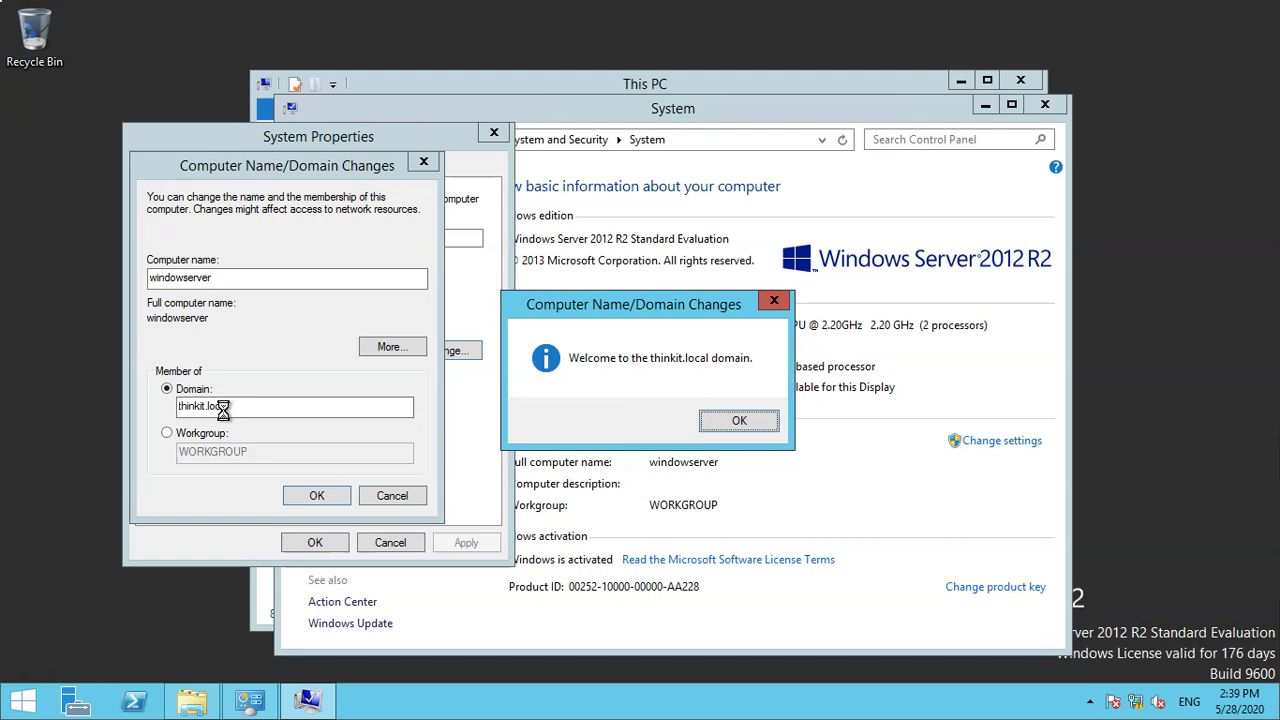
Acknowledge the welcome to thinkit.local and restart notices, close System Properties, and restart the server now.
click(738, 419)
click(755, 375)
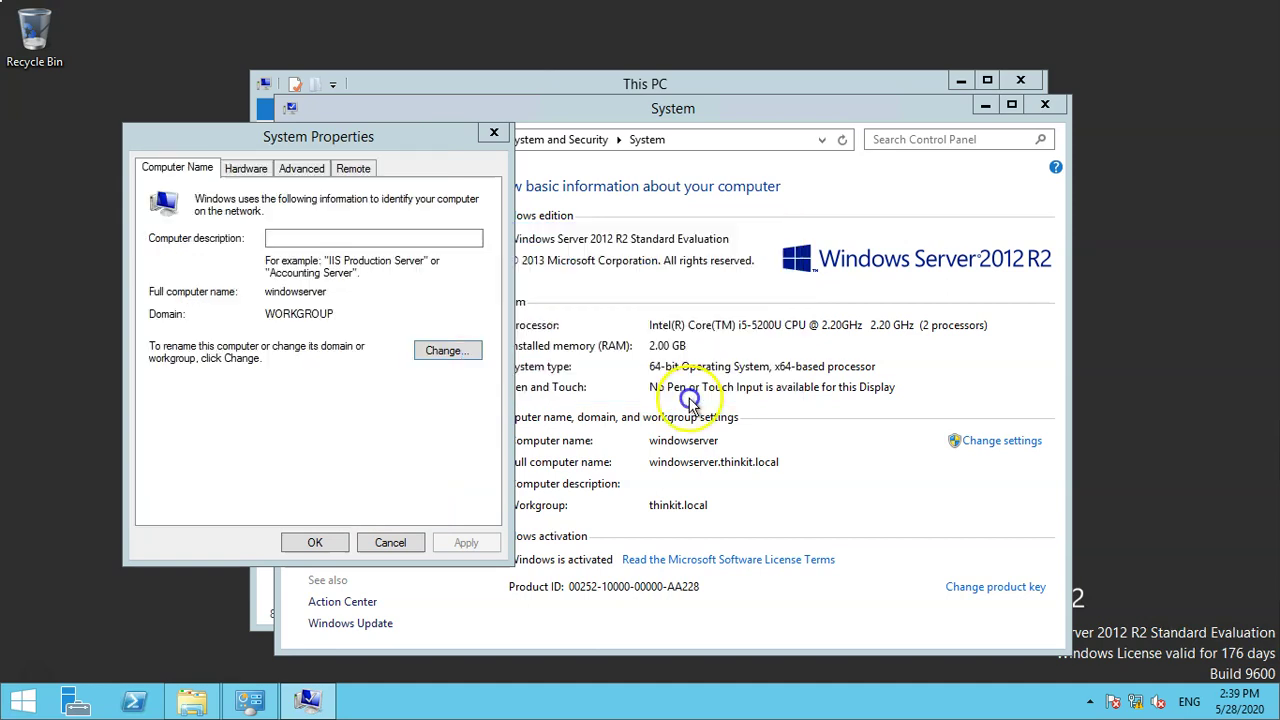
click(315, 542)
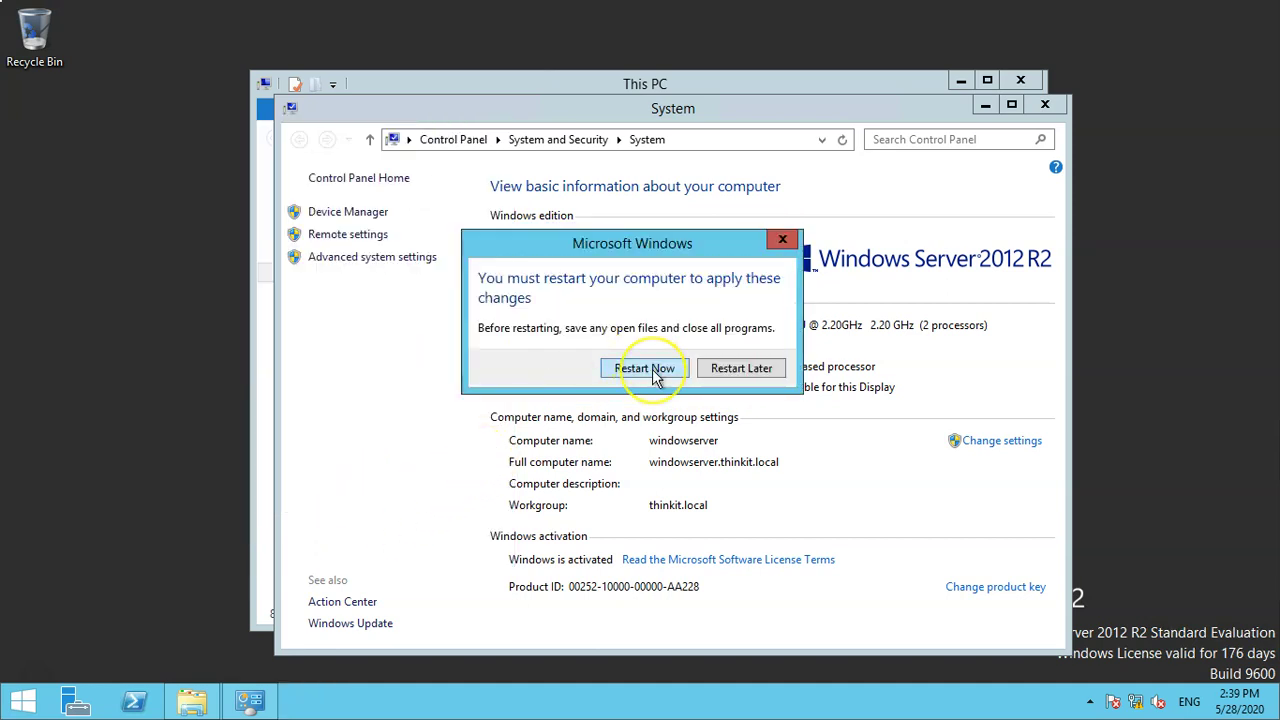
click(655, 373)
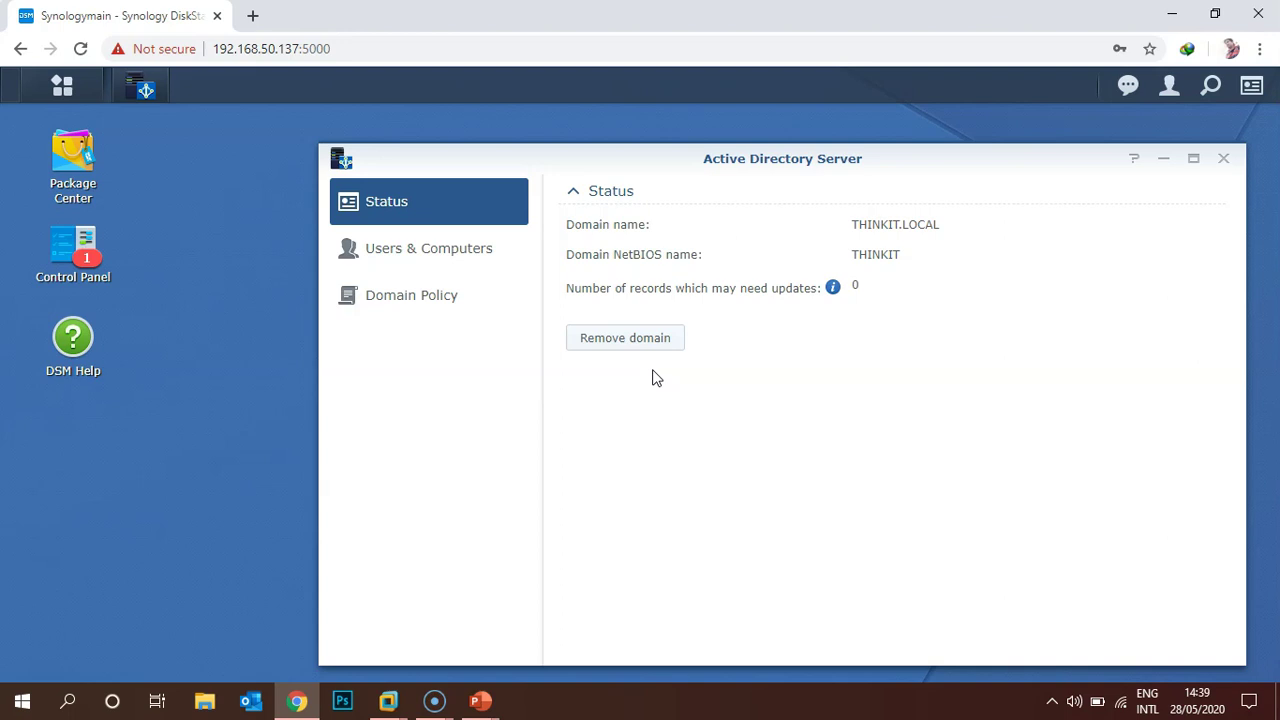
Launch the DNS Server application from the DSM main menu.
click(60, 87)
scroll(150, 480, down, 2)
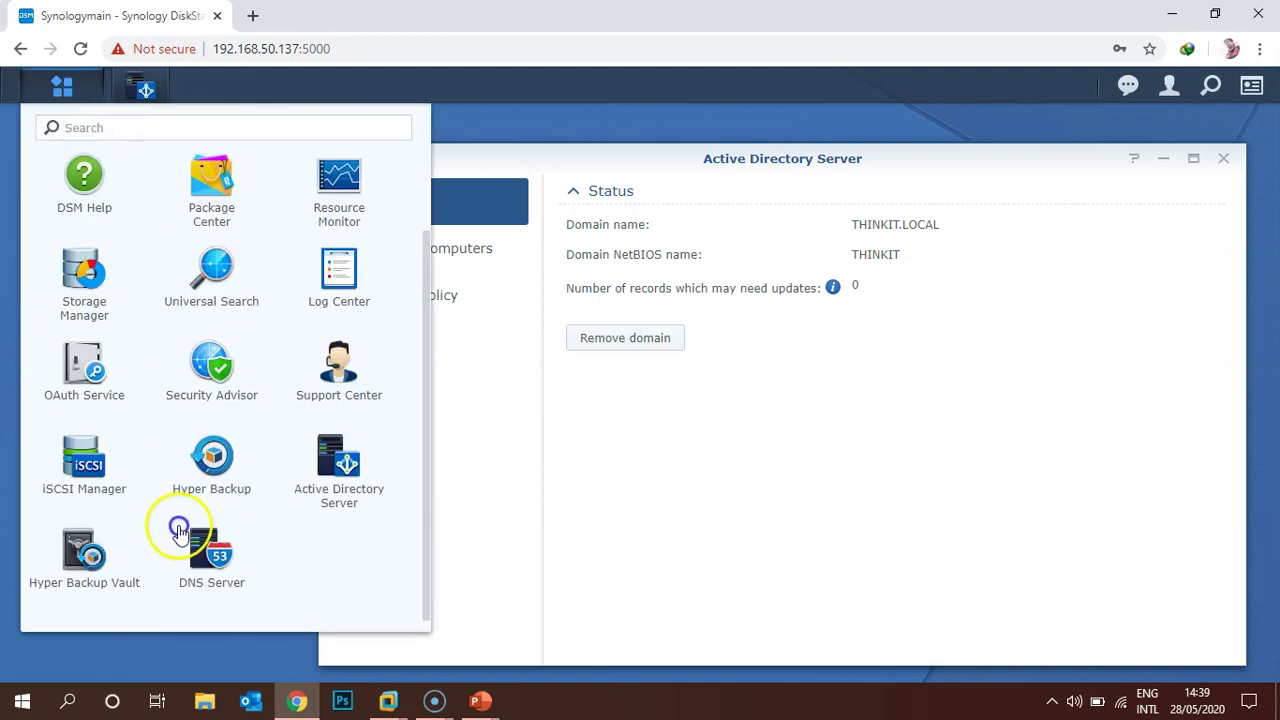
click(210, 555)
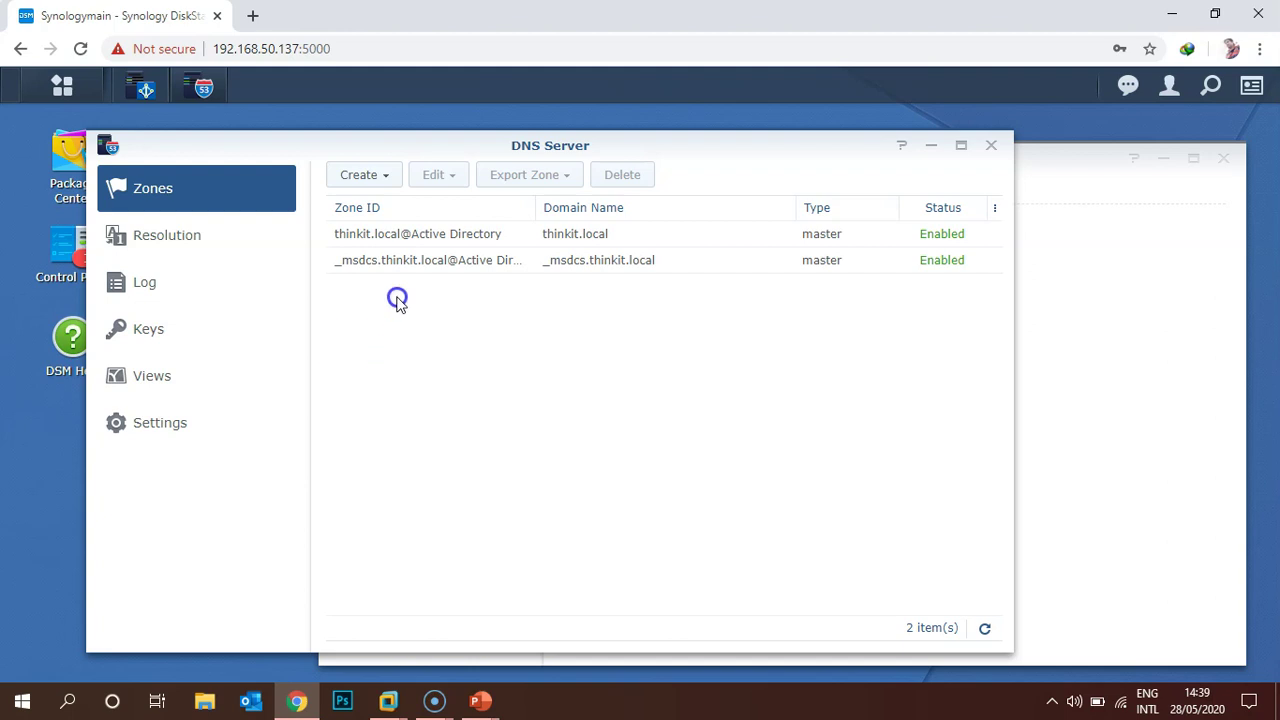
Open the thinkit.local zone and refresh until the windowserver.thinkit.local A record for 192.168.50.134 appears.
double_click(390, 238)
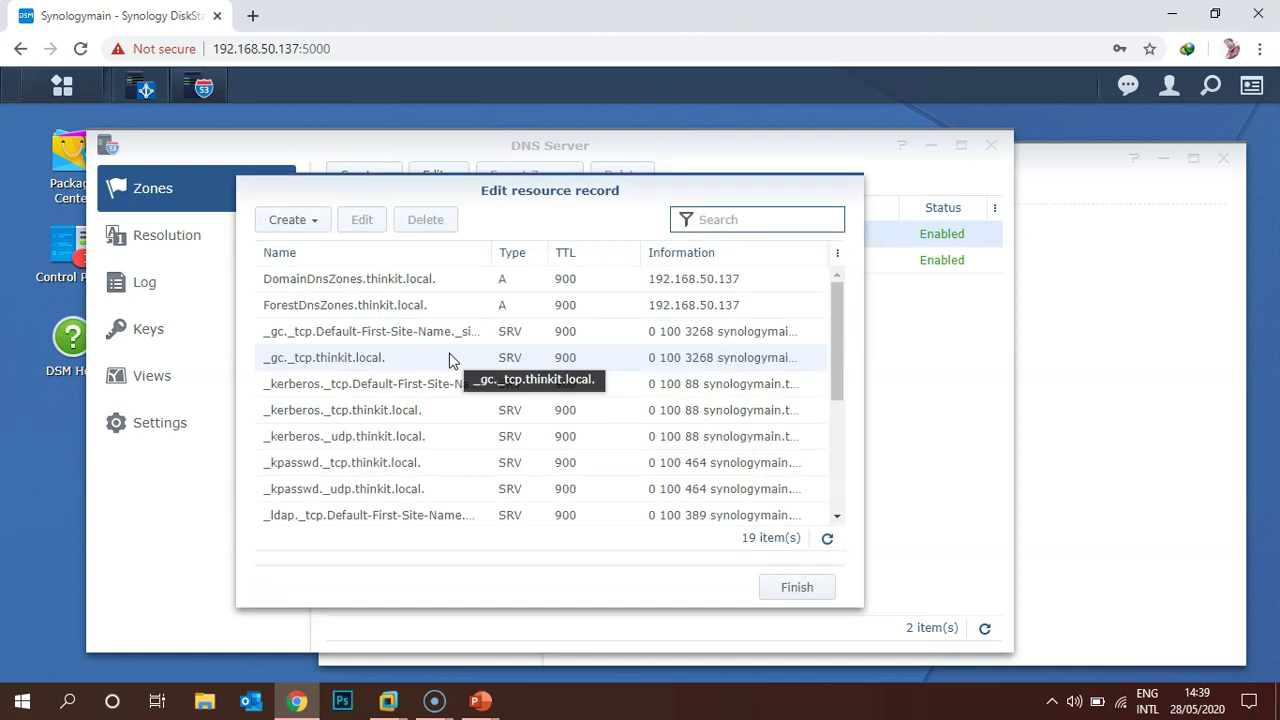
scroll(449, 360, down, 5)
click(827, 538)
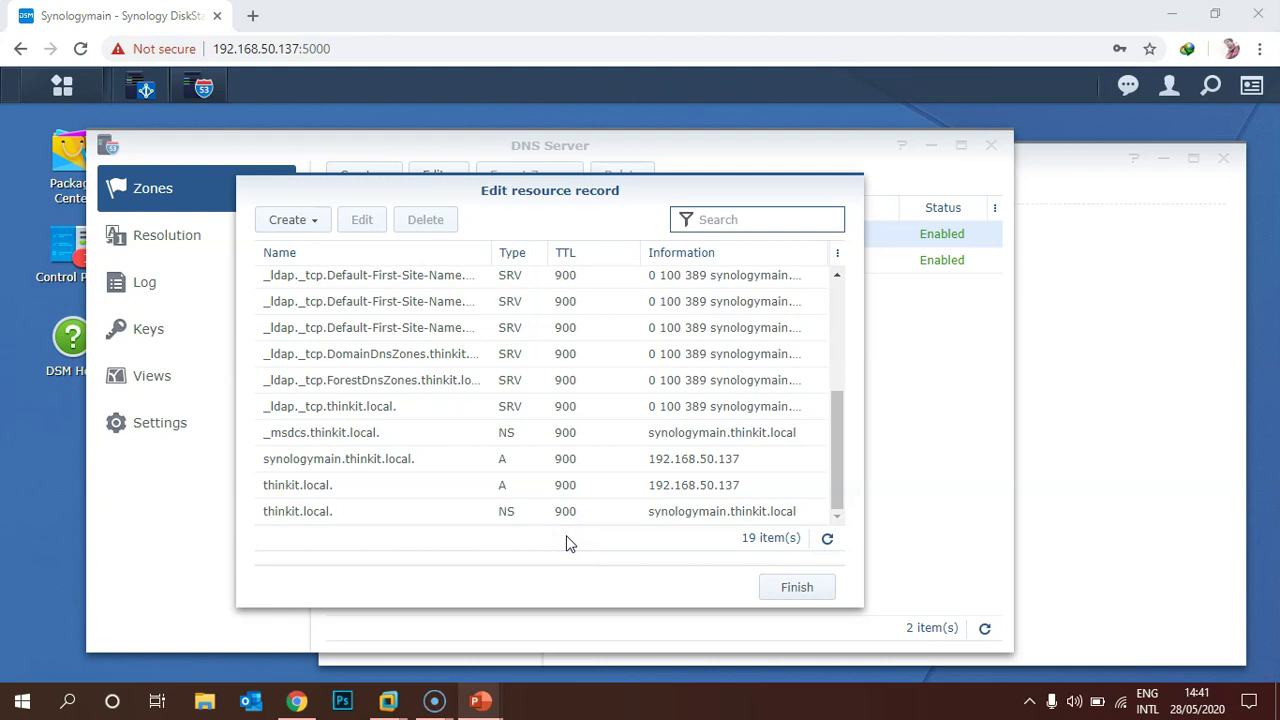
click(829, 540)
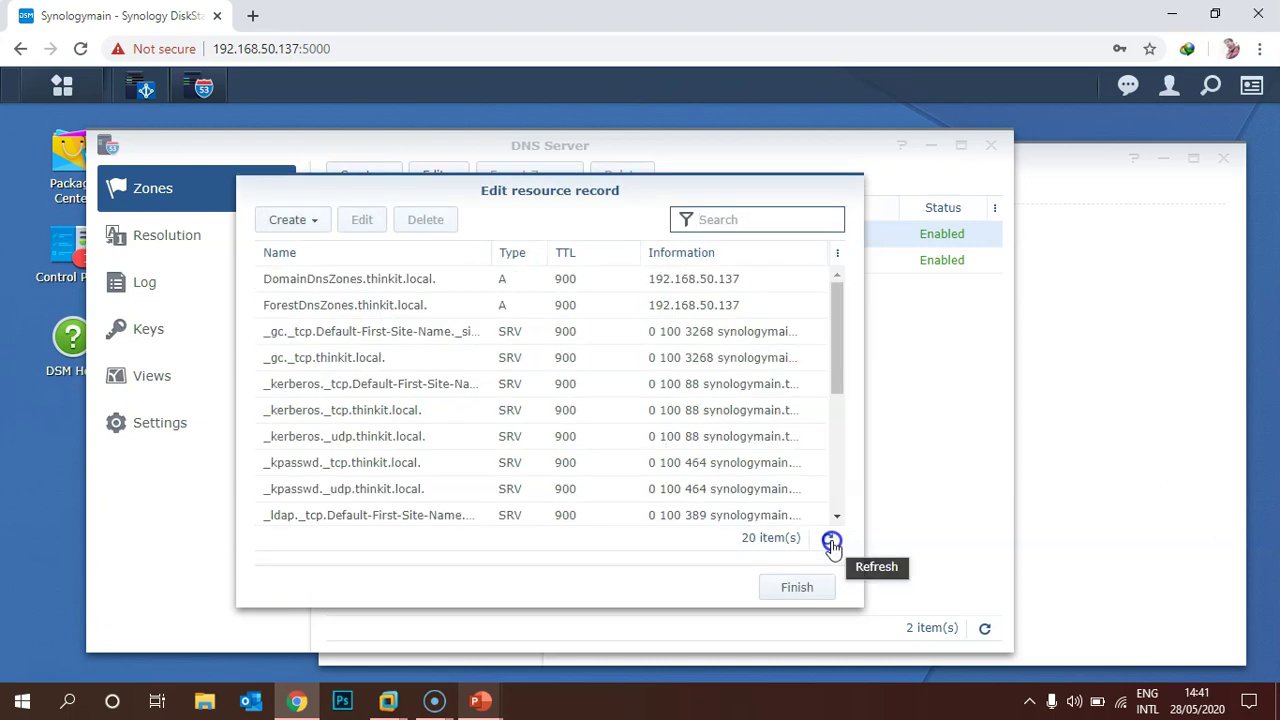
scroll(794, 397, down, 5)
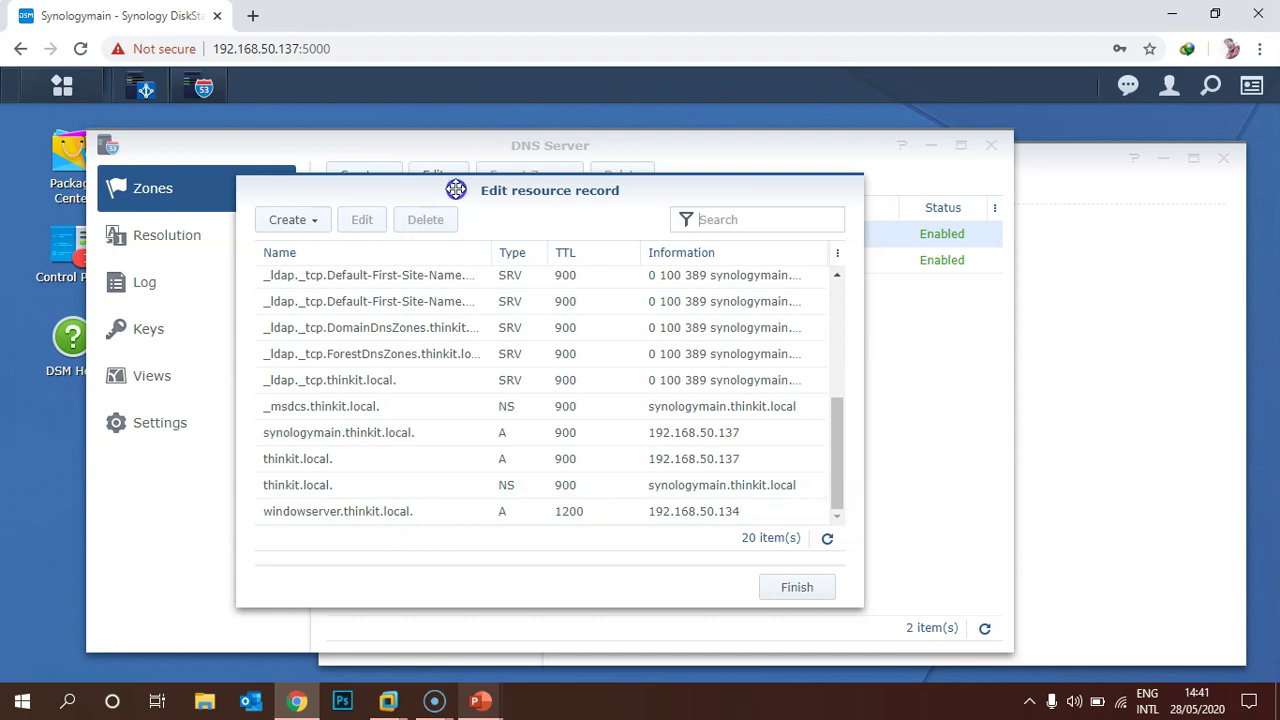
click(474, 222)
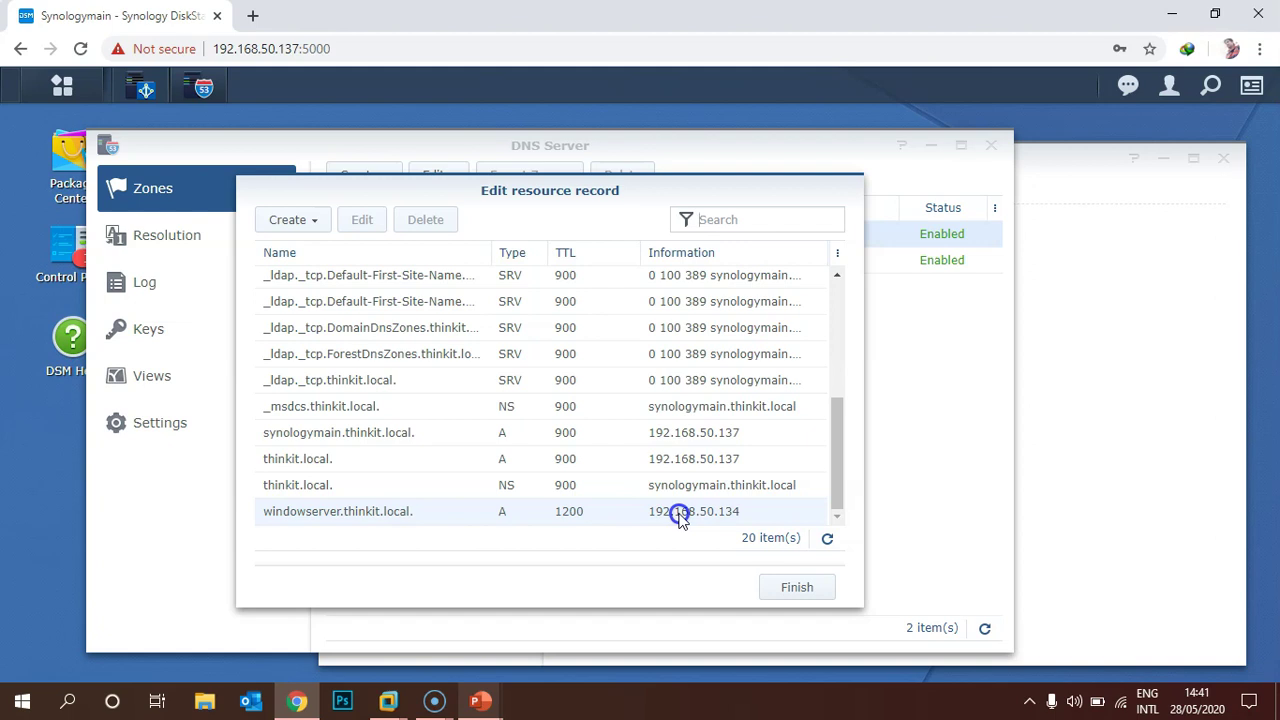
Launch Remote Desktop Connection with mstsc and connect to 192.168.50.134.
key(super+r)
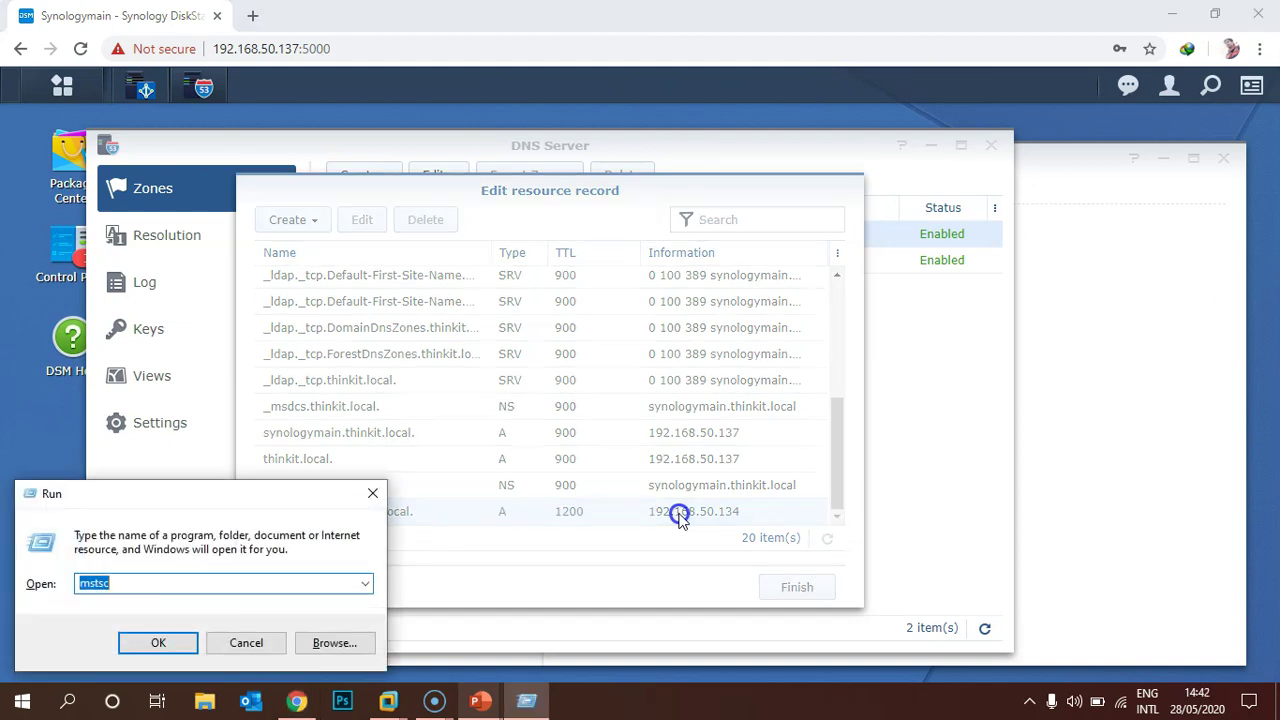
key(Return)
scroll(680, 518, up, 5)
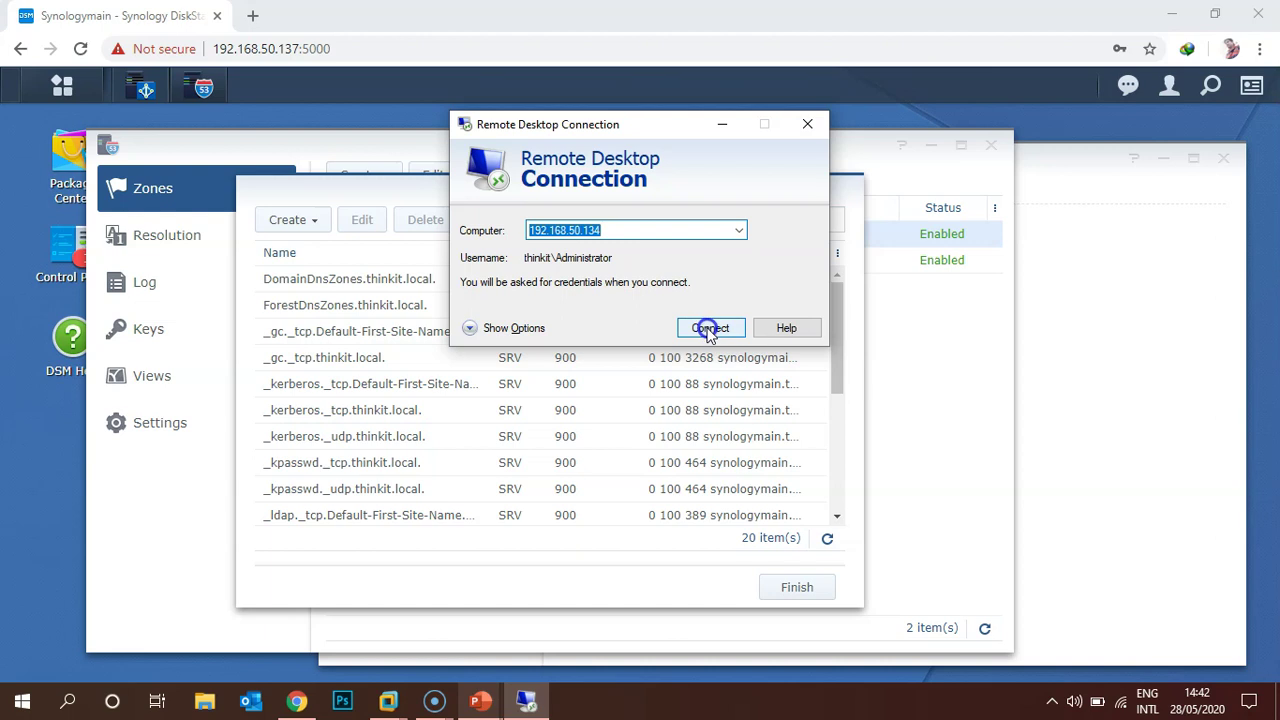
scroll(720, 437, down, 5)
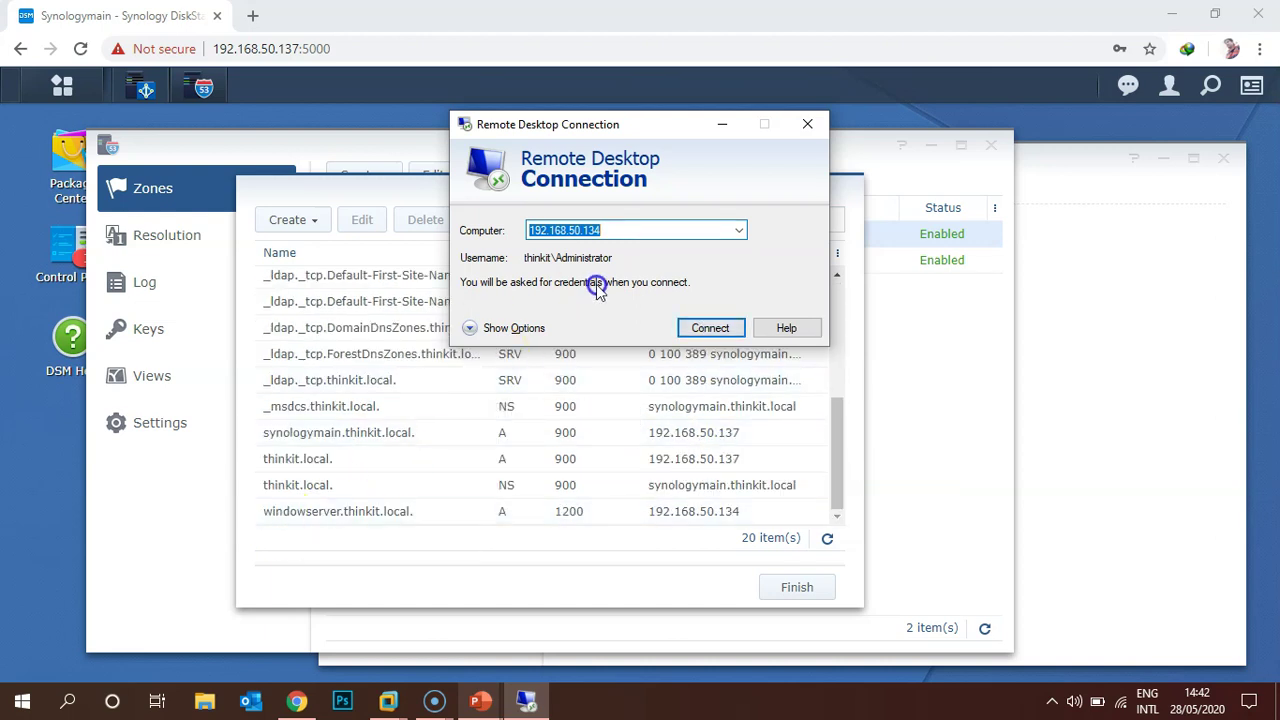
click(688, 330)
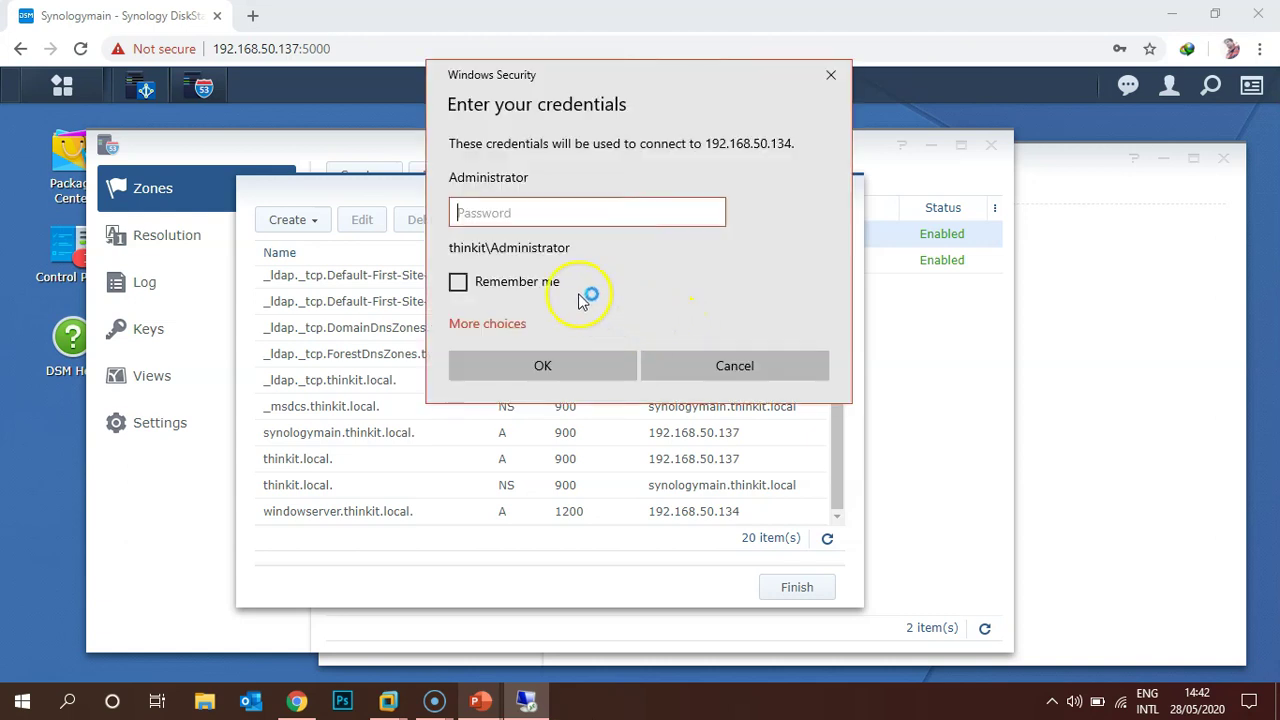
Sign in as thinkit.local\Administrator with the account password and accept the certificate warning.
click(485, 324)
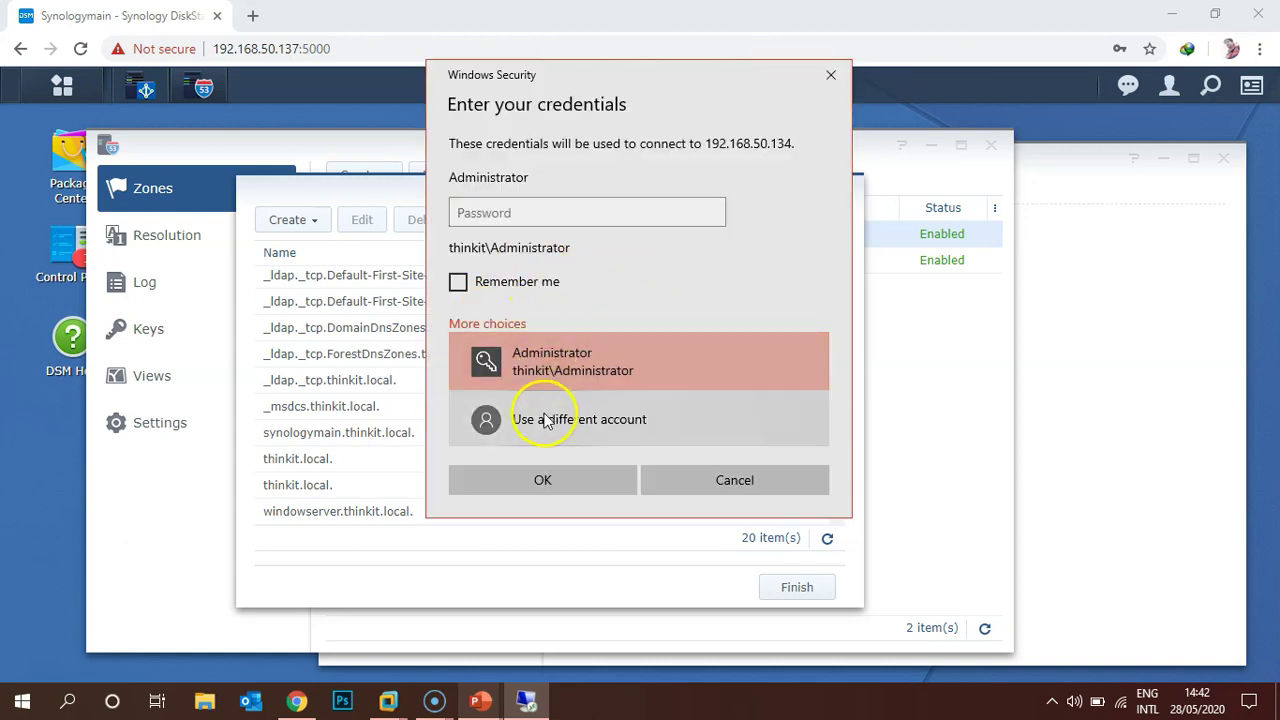
click(543, 420)
text(thinkit.local\Administrator)
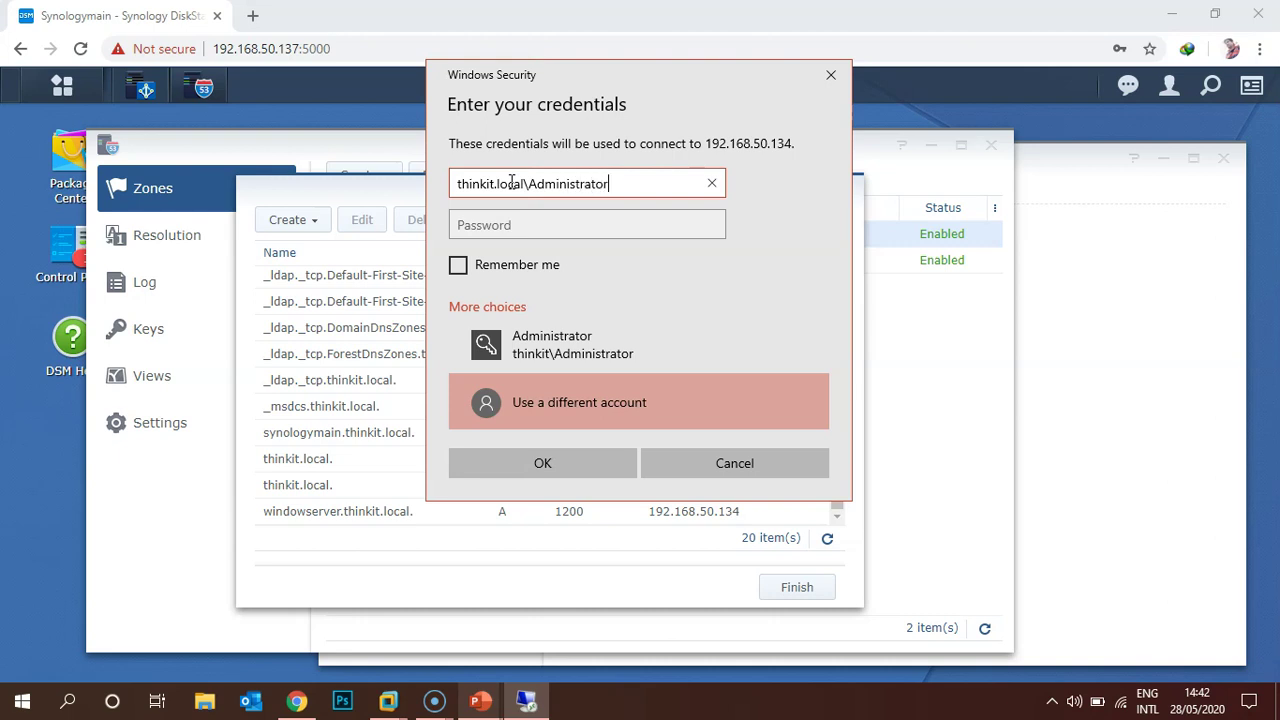
key(Tab)
text(•••••••••)
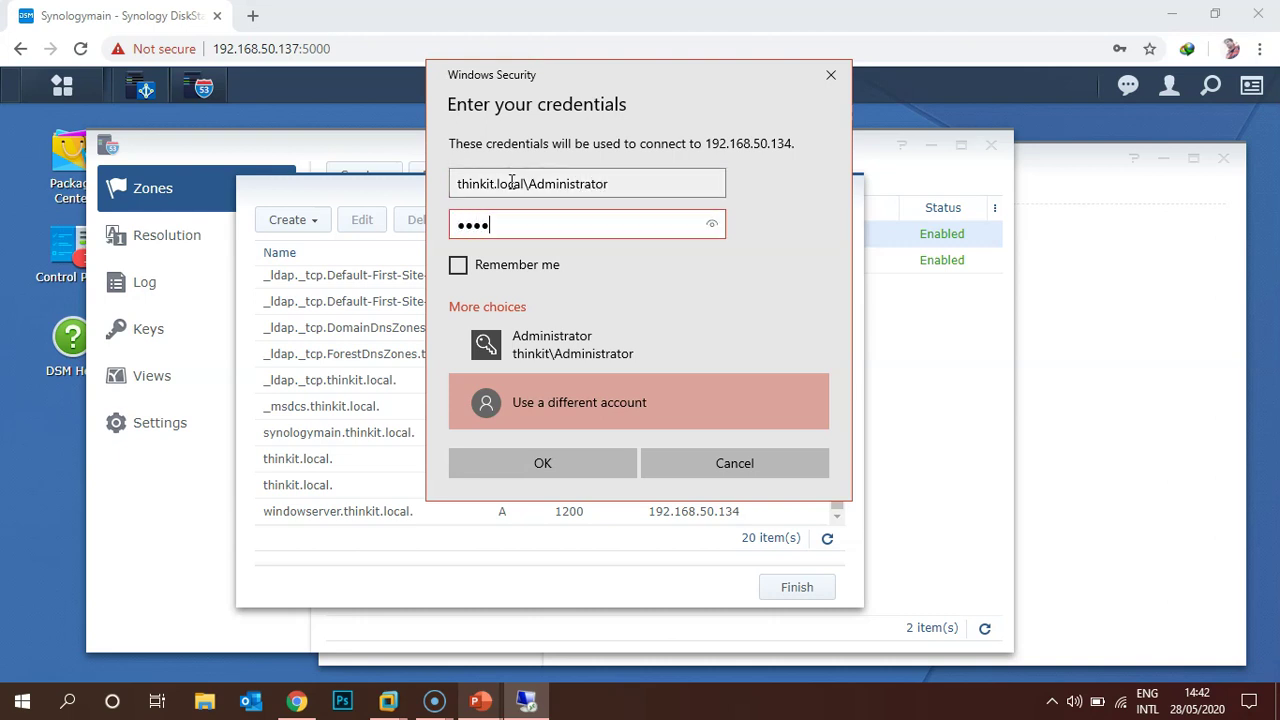
text(•••)
key(Return)
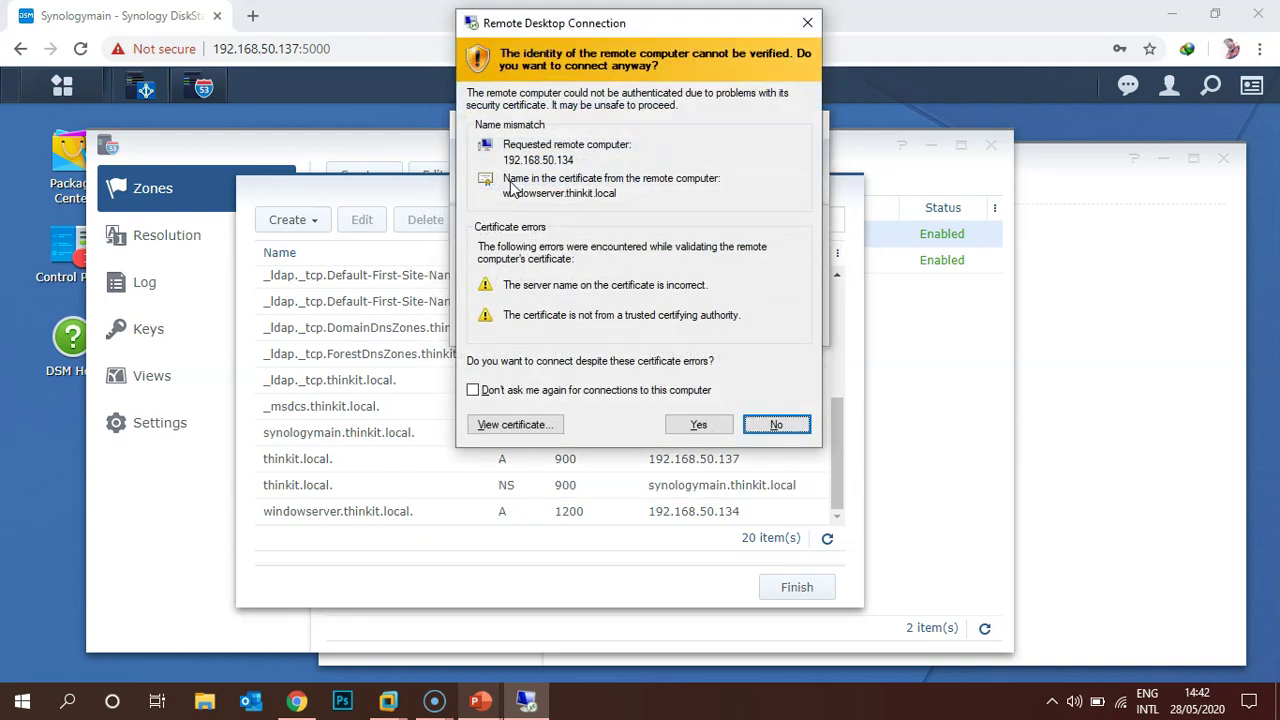
click(698, 424)
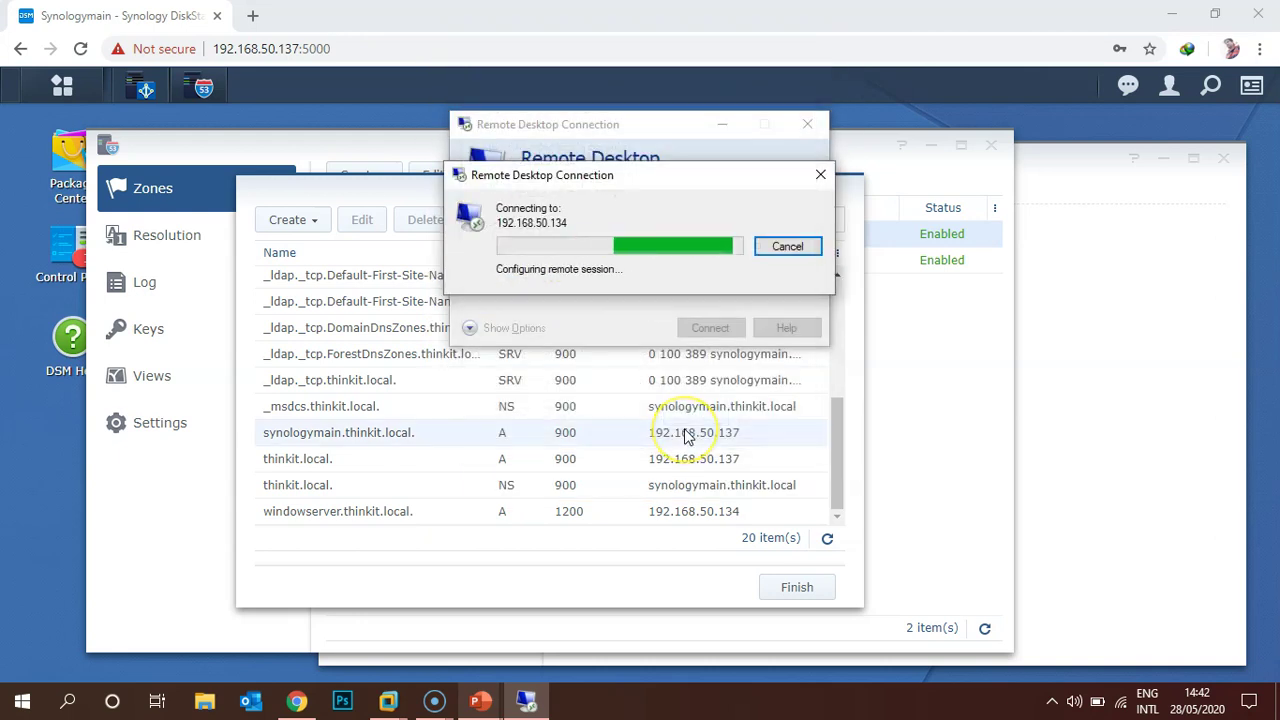